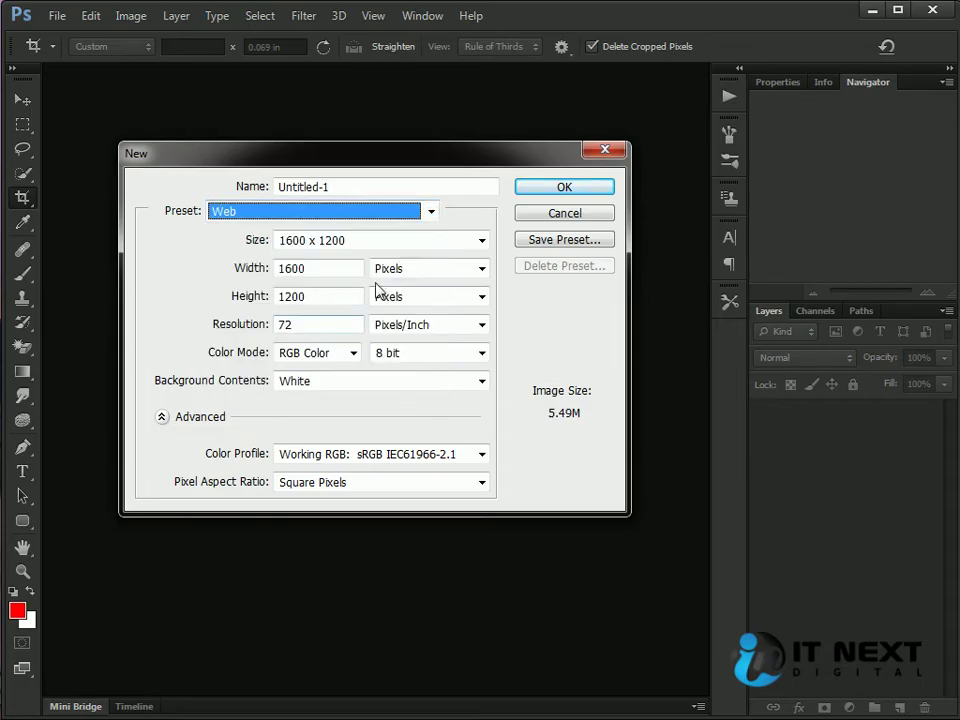
- Create a new white Web document sized 800 x 600 pixels and place its window in the workspace
{"action": "left_click", "coordinate": [381, 241]}
{"action": "left_click", "coordinate": [379, 262]}
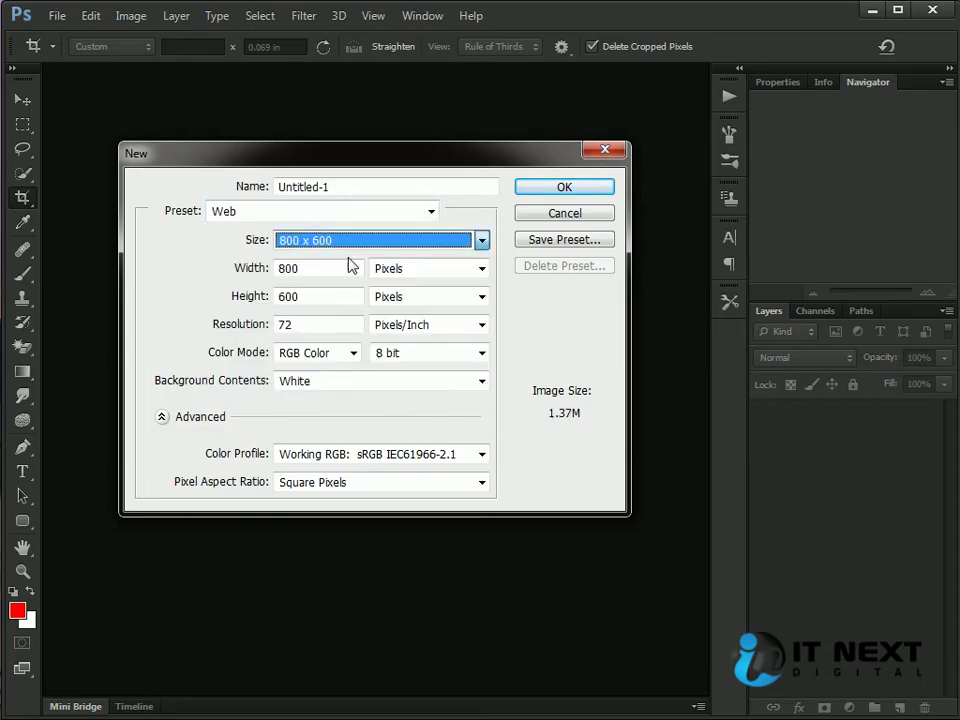
{"action": "left_click", "coordinate": [585, 187]}
{"action": "left_click_drag", "start_coordinate": [311, 75], "coordinate": [334, 146]}
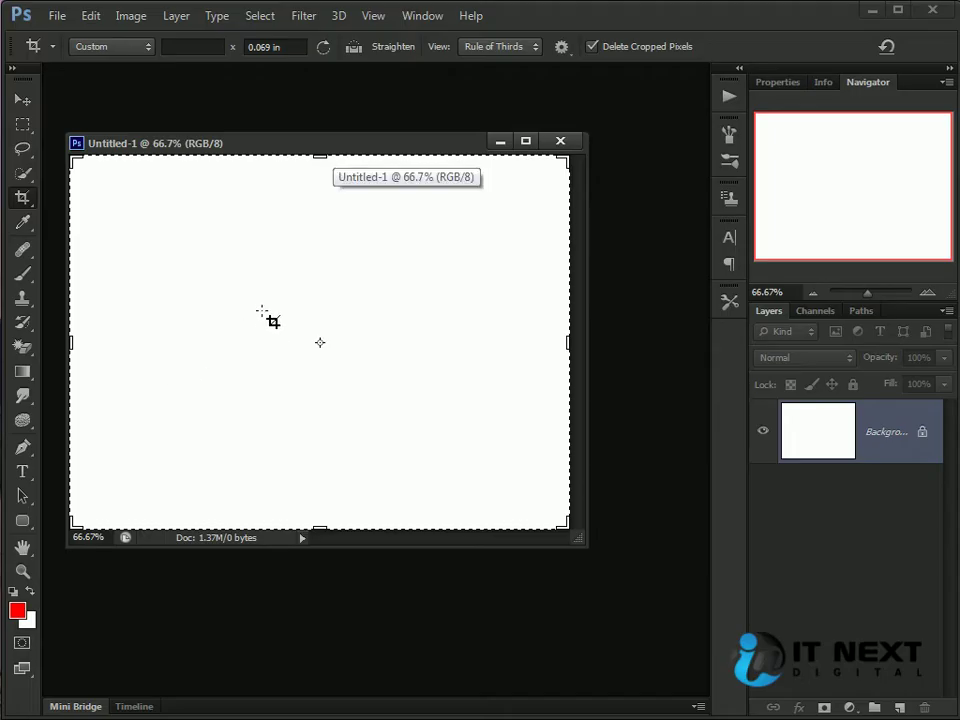
- Paint a six-armed red asterisk near the canvas centre with a soft 60 px brush
{"action": "key", "text": "b"}
{"action": "key", "text": "bracketleft"}
{"action": "key", "text": "bracketleft"}
{"action": "key", "text": "bracketleft"}
{"action": "mouse_move", "coordinate": [285, 313]}
{"action": "left_mouse_down"}
{"action": "mouse_move", "coordinate": [228, 279]}
{"action": "mouse_move", "coordinate": [301, 323]}
{"action": "mouse_move", "coordinate": [301, 225]}
{"action": "mouse_move", "coordinate": [307, 311]}
{"action": "mouse_move", "coordinate": [390, 276]}
{"action": "mouse_move", "coordinate": [284, 312]}
{"action": "mouse_move", "coordinate": [380, 344]}
{"action": "mouse_move", "coordinate": [299, 316]}
{"action": "mouse_move", "coordinate": [307, 388]}
{"action": "mouse_move", "coordinate": [302, 327]}
{"action": "mouse_move", "coordinate": [285, 324]}
{"action": "mouse_move", "coordinate": [226, 349]}
{"action": "left_mouse_up"}
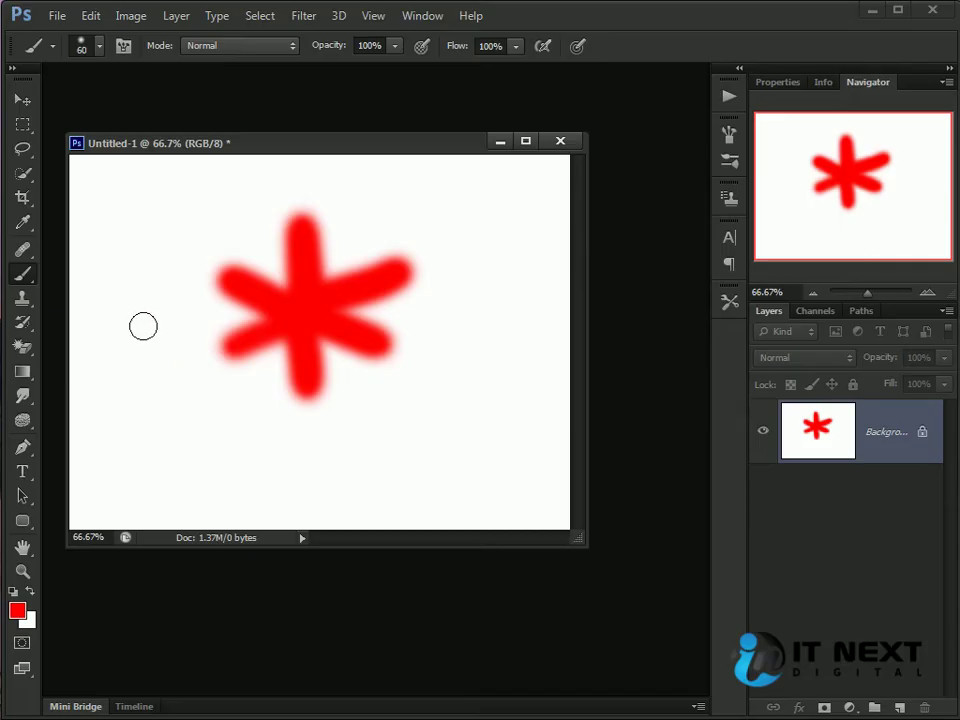
- Select a rectangular area around the red asterisk and define it as a brush preset named "Brush 2012"
{"action": "left_click", "coordinate": [22, 124]}
{"action": "left_click_drag", "start_coordinate": [184, 190], "coordinate": [442, 437]}
{"action": "left_click", "coordinate": [89, 16]}
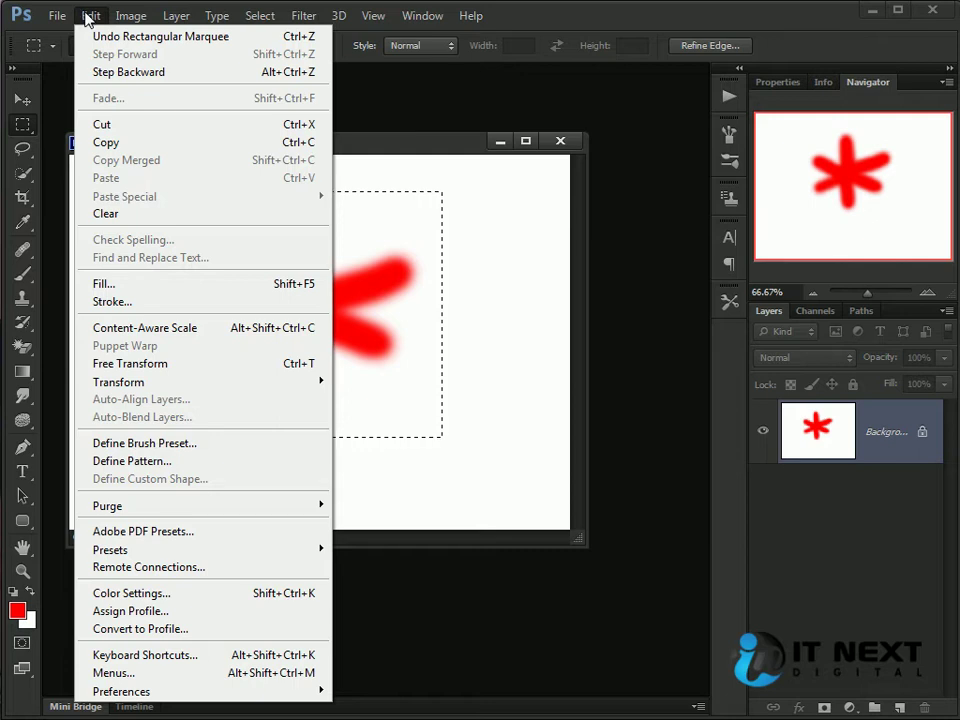
{"action": "left_click", "coordinate": [192, 444]}
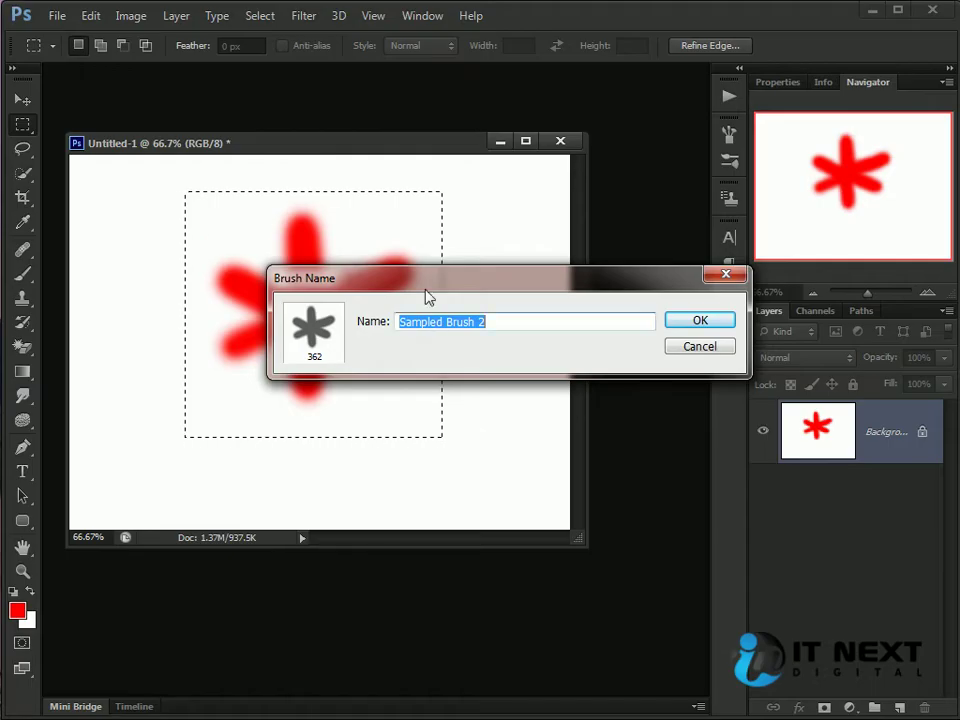
{"action": "left_click_drag", "start_coordinate": [427, 297], "coordinate": [335, 277]}
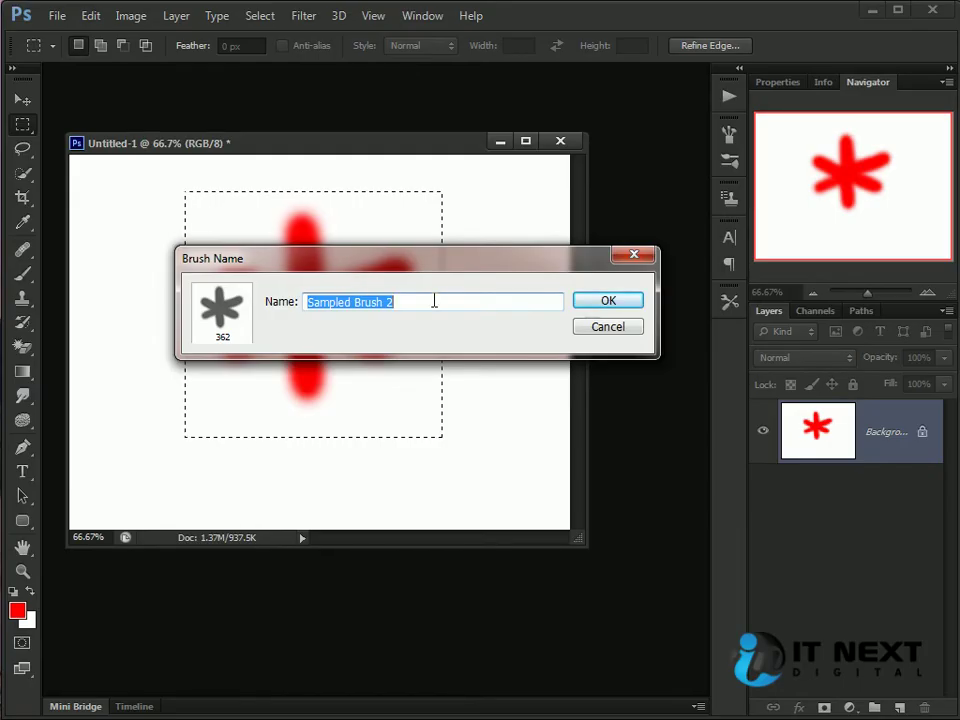
{"action": "type", "text": "Bra"}
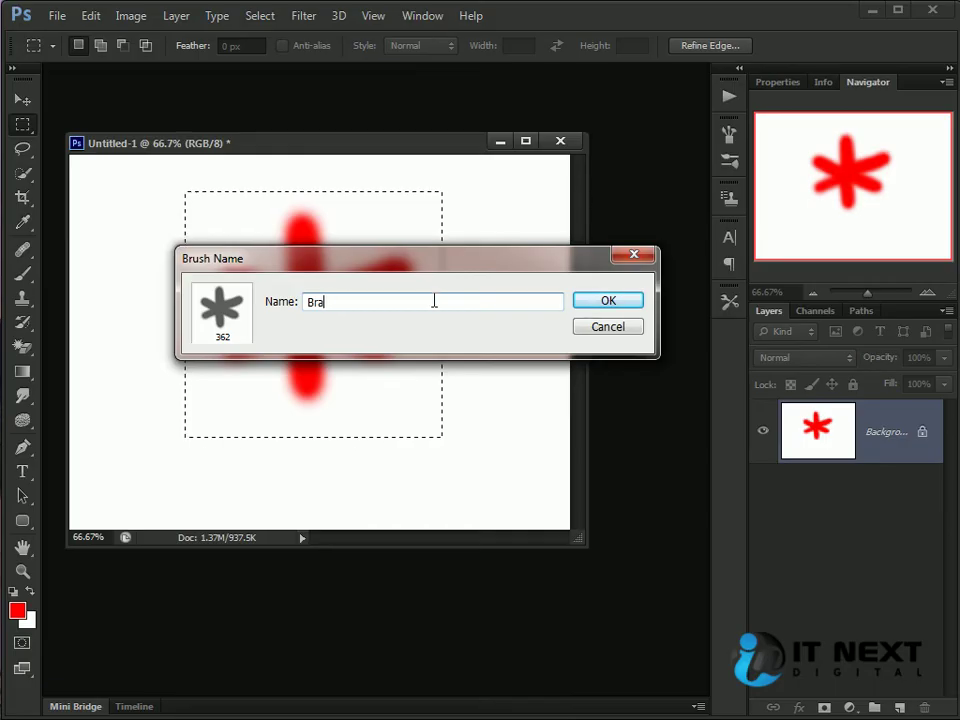
{"action": "key", "text": "BackSpace"}
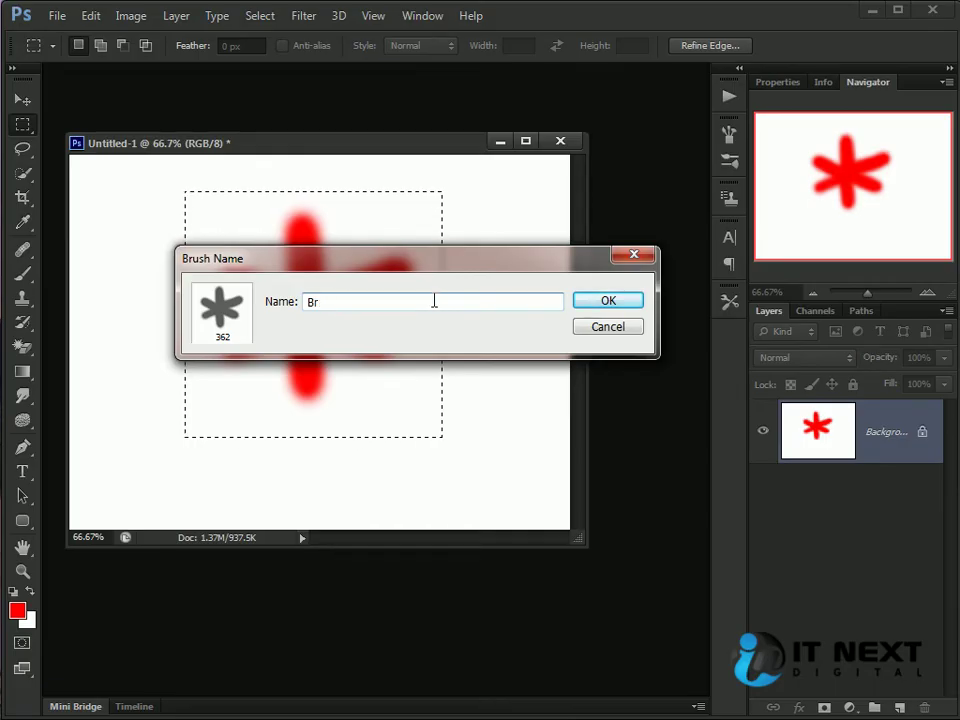
{"action": "type", "text": "ush 2012"}
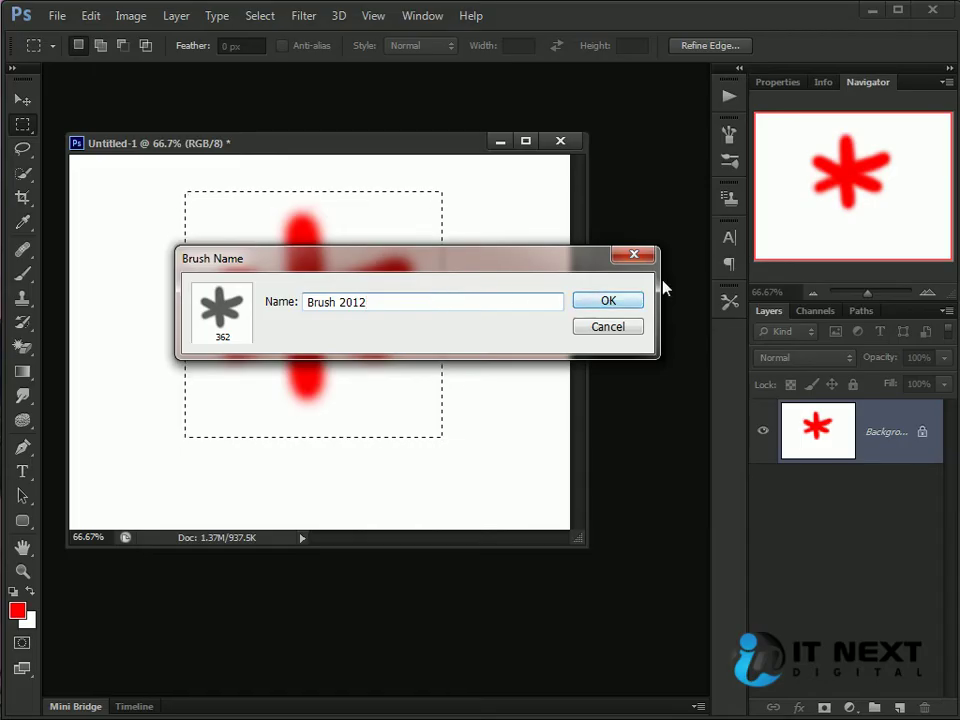
{"action": "left_click", "coordinate": [606, 301]}
- Close the asterisk document without saving and open Mailing7.jpg from the Stock Photo folder
{"action": "left_click", "coordinate": [94, 17]}
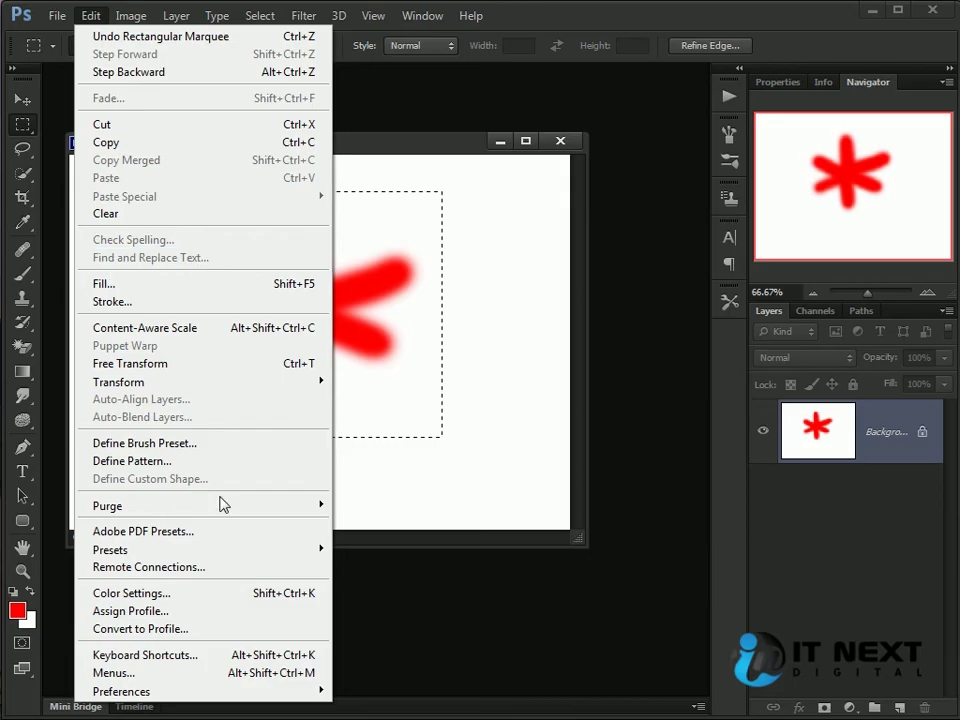
{"action": "left_click", "coordinate": [560, 142]}
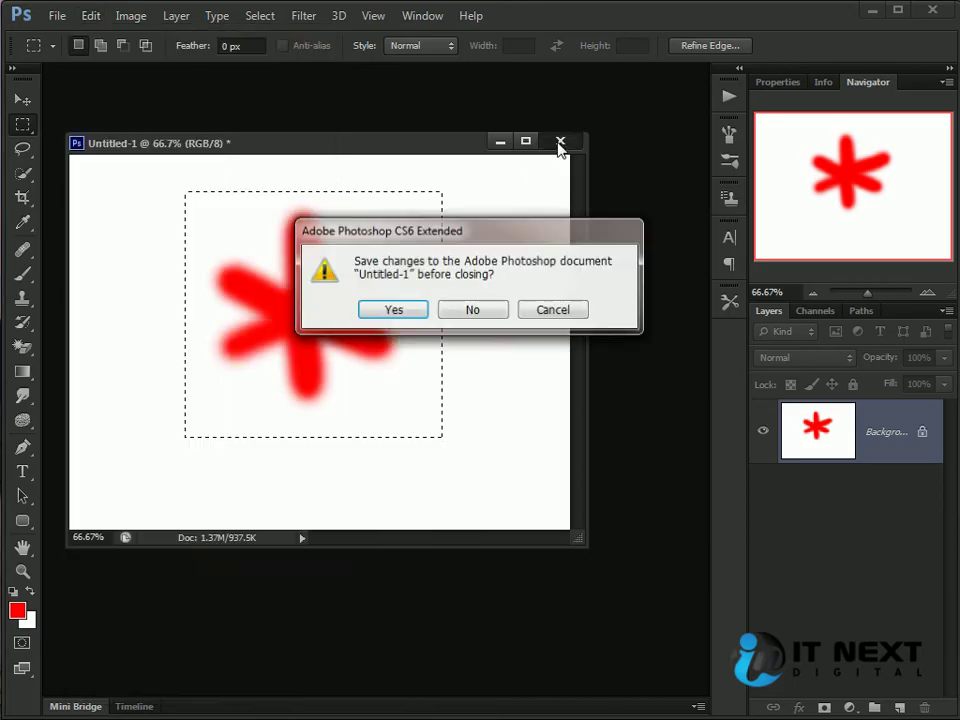
{"action": "left_click", "coordinate": [487, 311]}
{"action": "key", "text": "ctrl+o"}
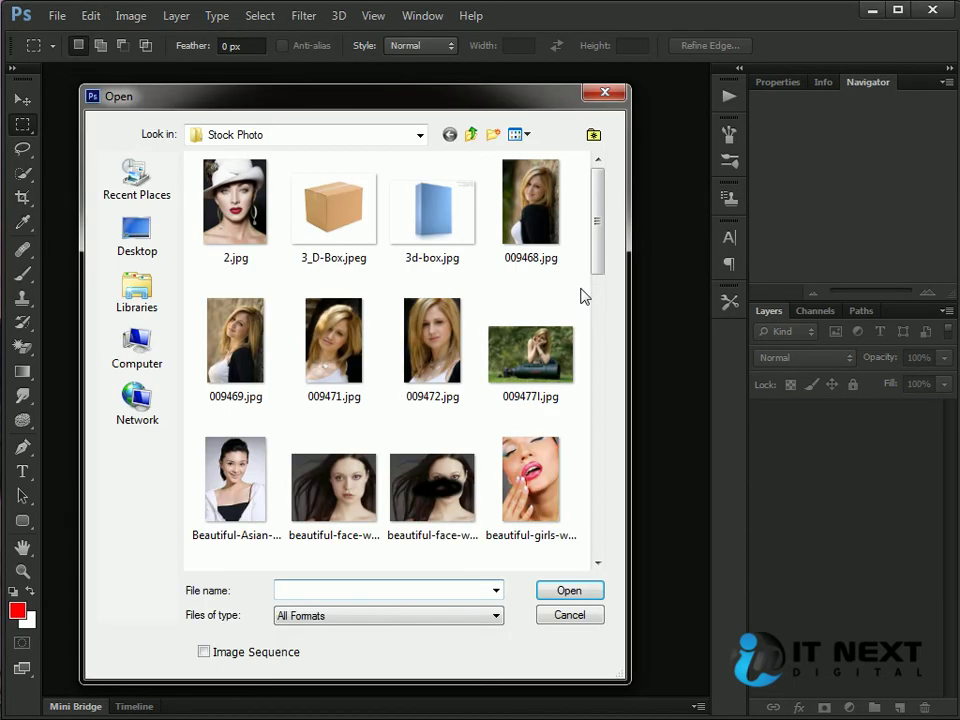
{"action": "left_click_drag", "start_coordinate": [598, 253], "coordinate": [595, 400]}
{"action": "double_click", "coordinate": [466, 430]}
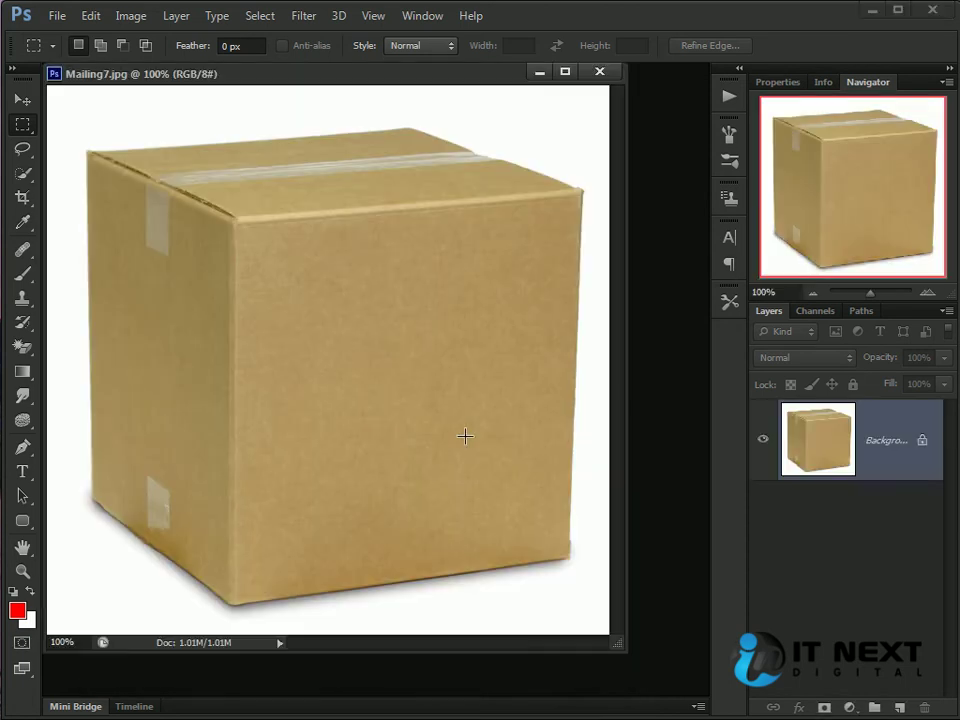
- Select a rectangular area on the cardboard box's front face and define it as a pattern named "Box Pattern"
{"action": "left_click_drag", "start_coordinate": [289, 269], "coordinate": [511, 480]}
{"action": "left_click_drag", "start_coordinate": [402, 368], "coordinate": [408, 388]}
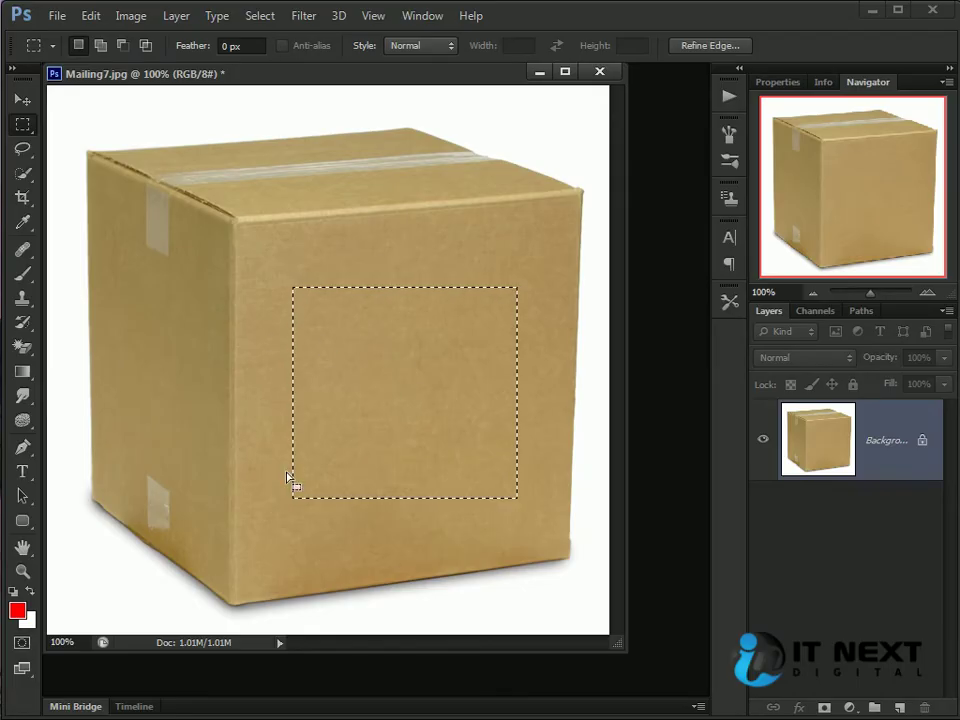
{"action": "left_click", "coordinate": [95, 17]}
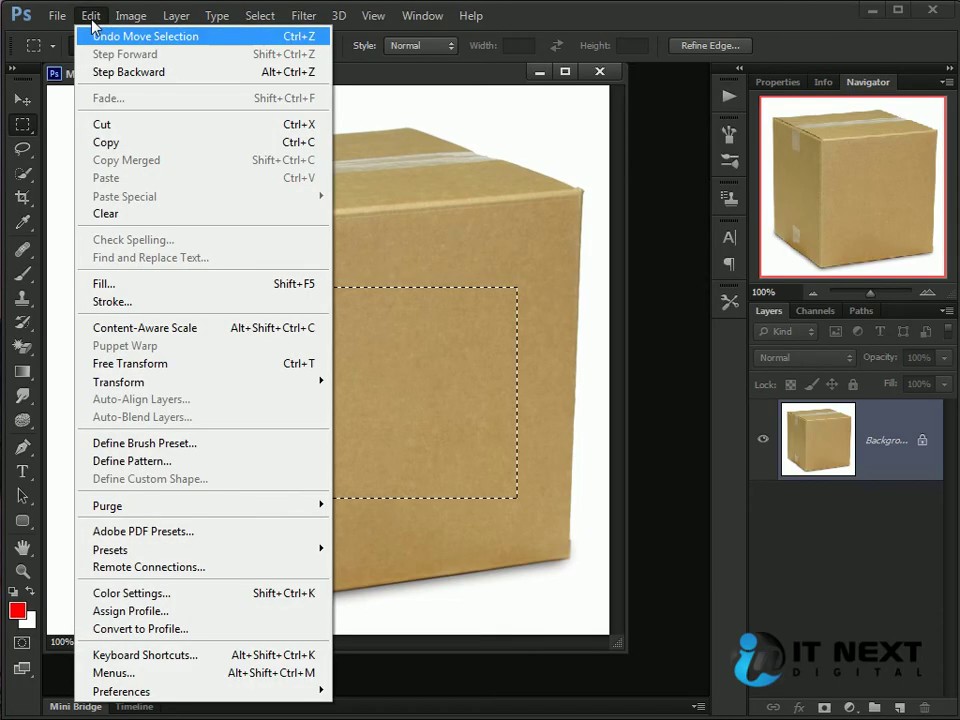
{"action": "left_click", "coordinate": [170, 467]}
{"action": "left_click_drag", "start_coordinate": [733, 296], "coordinate": [277, 280]}
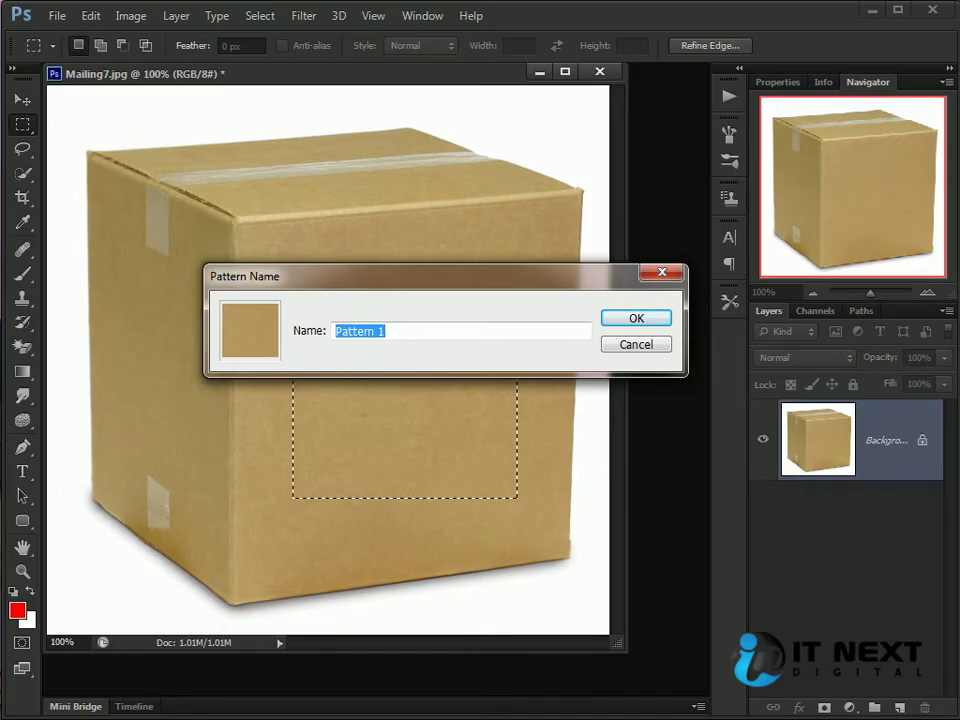
{"action": "type", "text": "Box "}
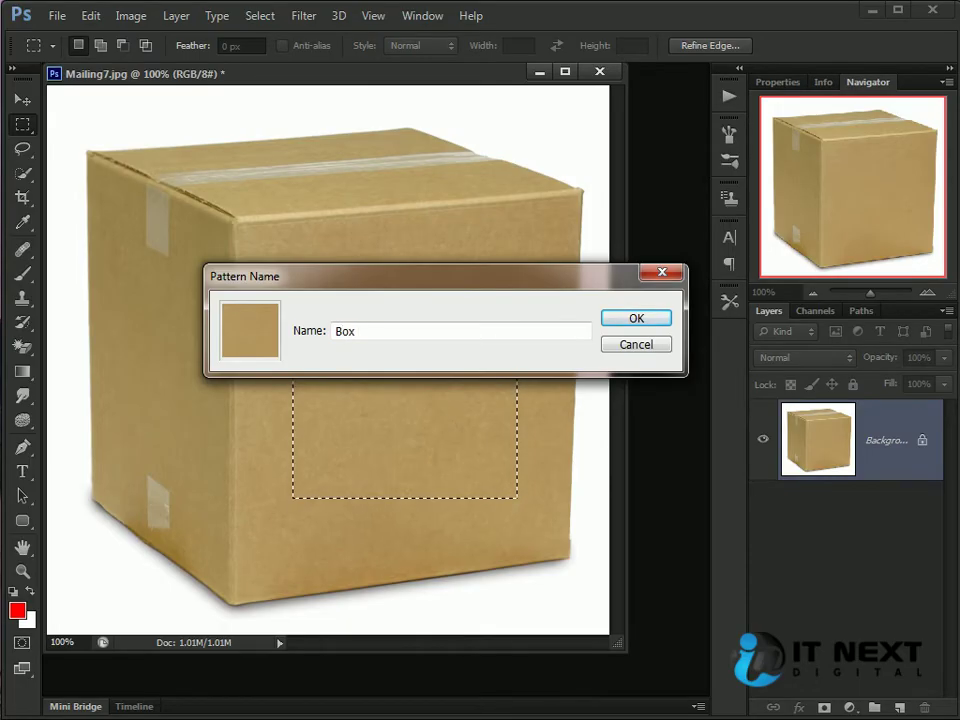
{"action": "type", "text": "Pattern"}
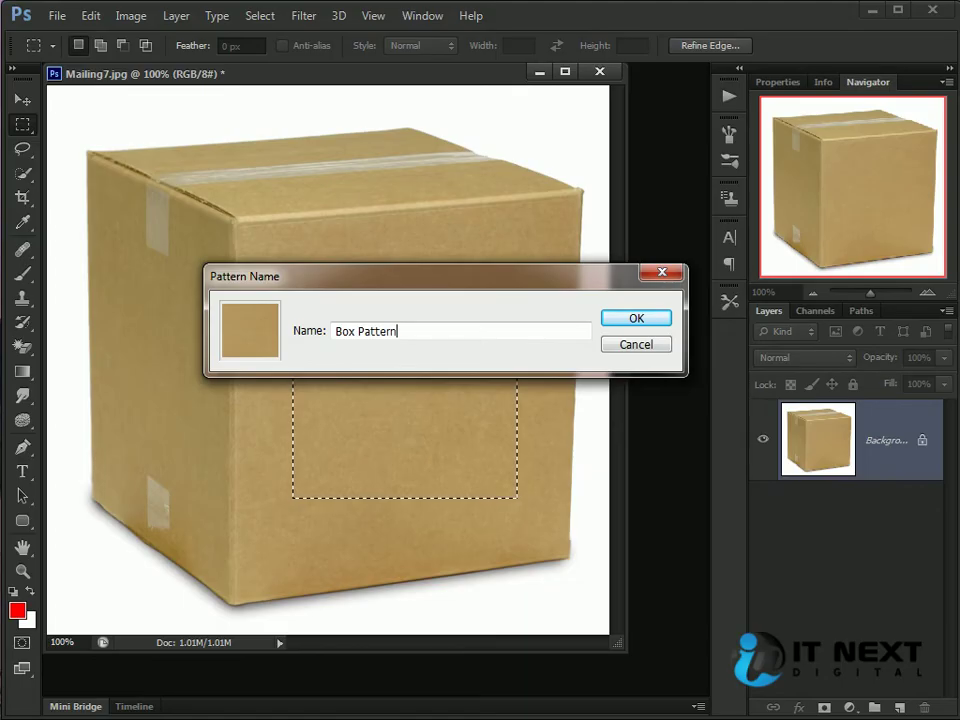
{"action": "left_click", "coordinate": [620, 320]}
- Close the box photo without saving and create a new blank 800 x 600 pixel document
{"action": "left_click", "coordinate": [600, 71]}
{"action": "left_click", "coordinate": [472, 309]}
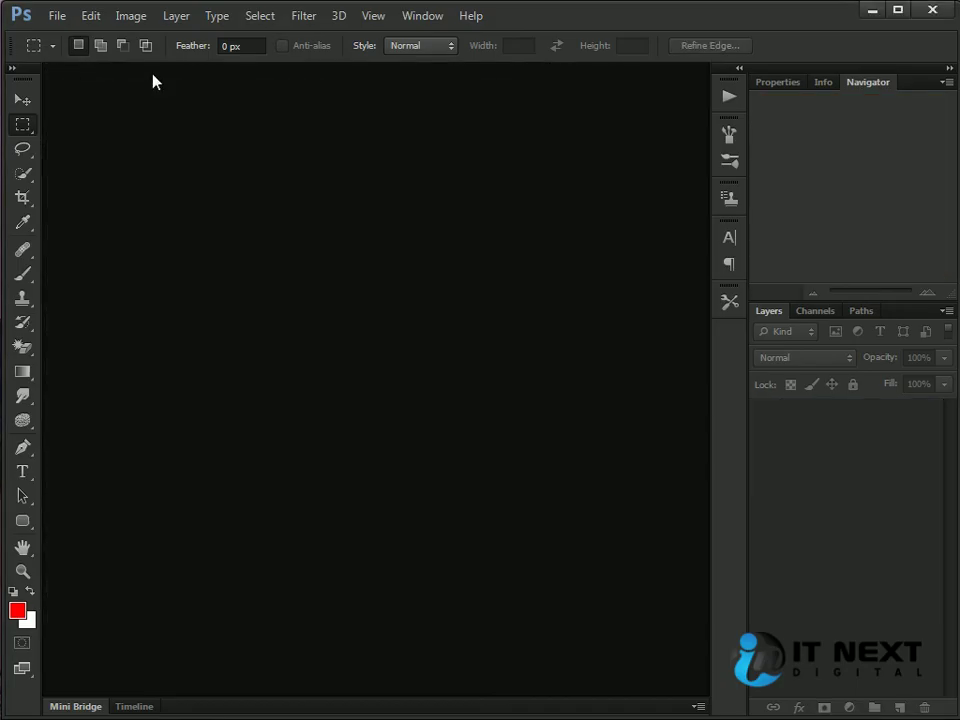
{"action": "left_click", "coordinate": [57, 16]}
{"action": "left_click", "coordinate": [90, 34]}
{"action": "key", "text": "Return"}
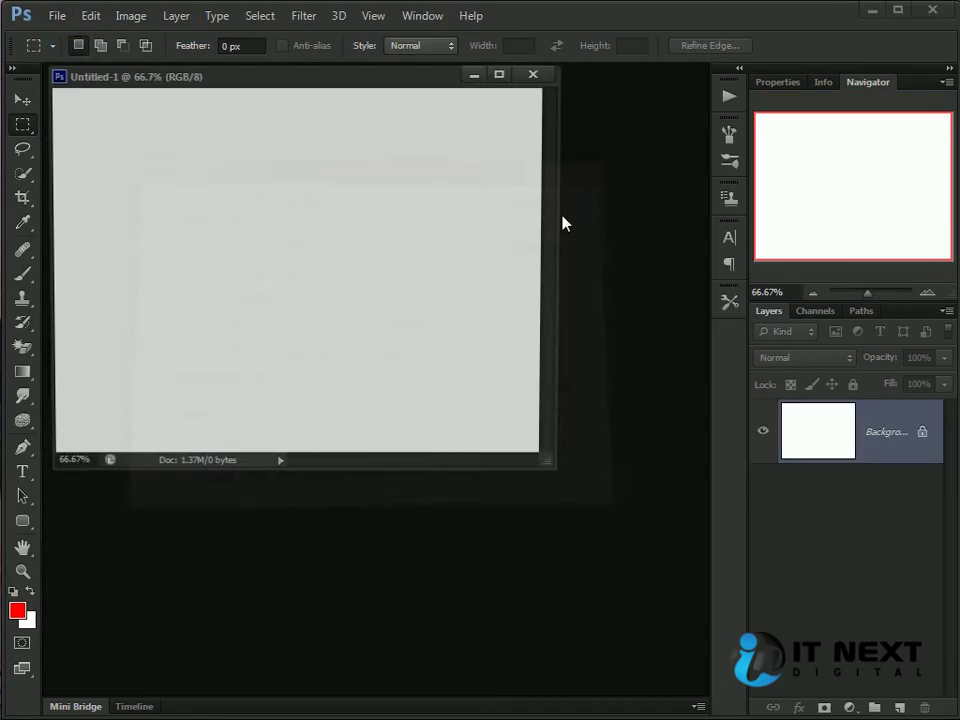
- Fill the blank background with the custom cardboard Box Pattern
{"action": "left_click", "coordinate": [91, 17]}
{"action": "left_click", "coordinate": [118, 283]}
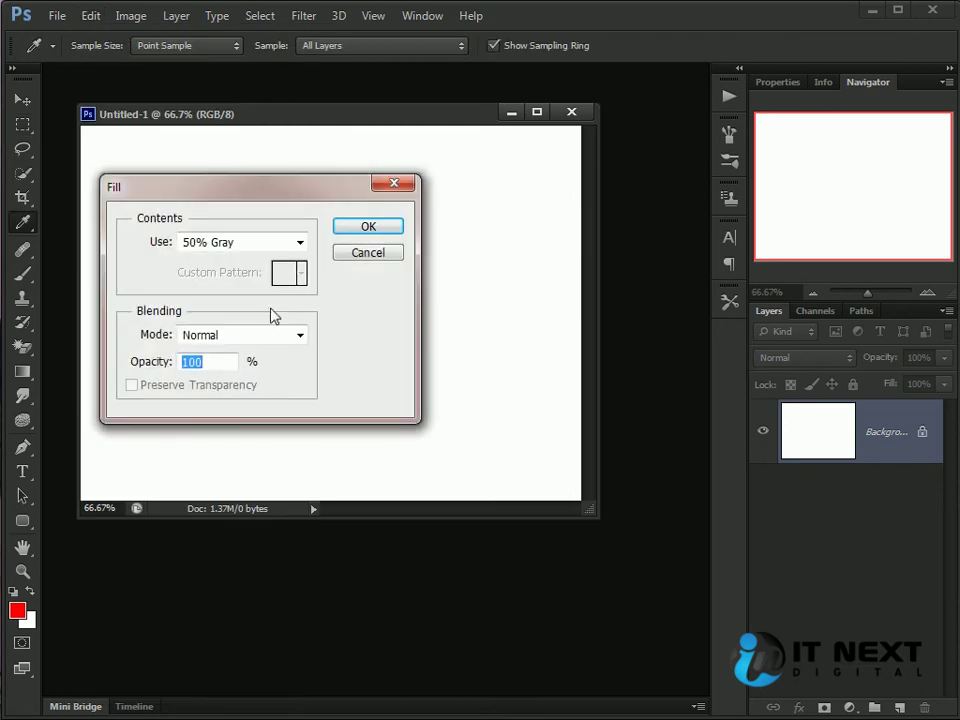
{"action": "left_click", "coordinate": [300, 242]}
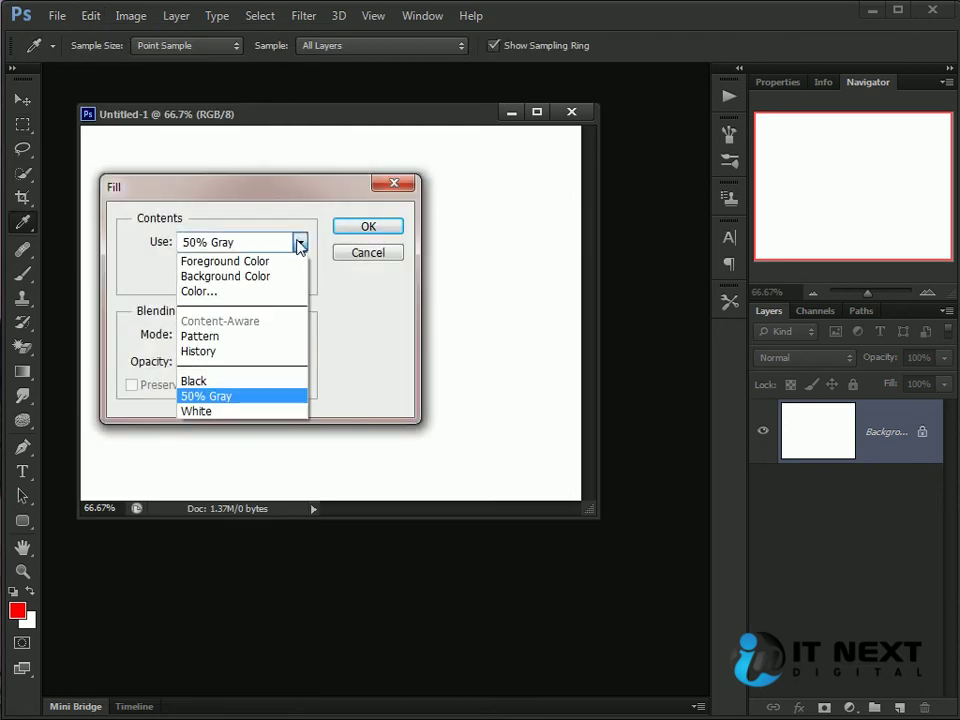
{"action": "left_click", "coordinate": [252, 337]}
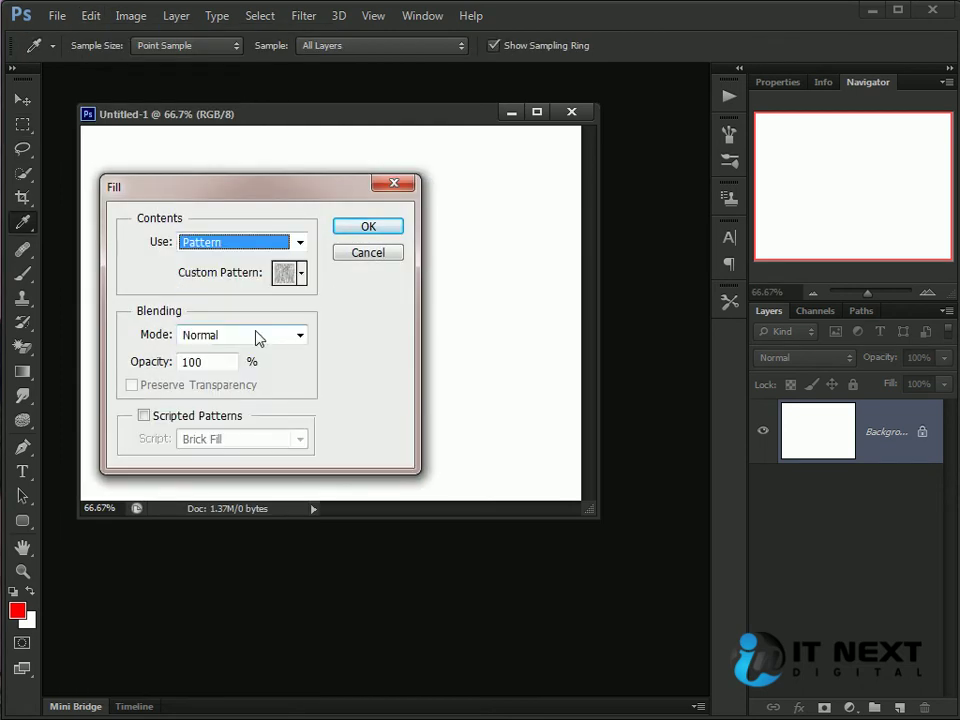
{"action": "left_click", "coordinate": [303, 277]}
{"action": "left_click", "coordinate": [287, 405]}
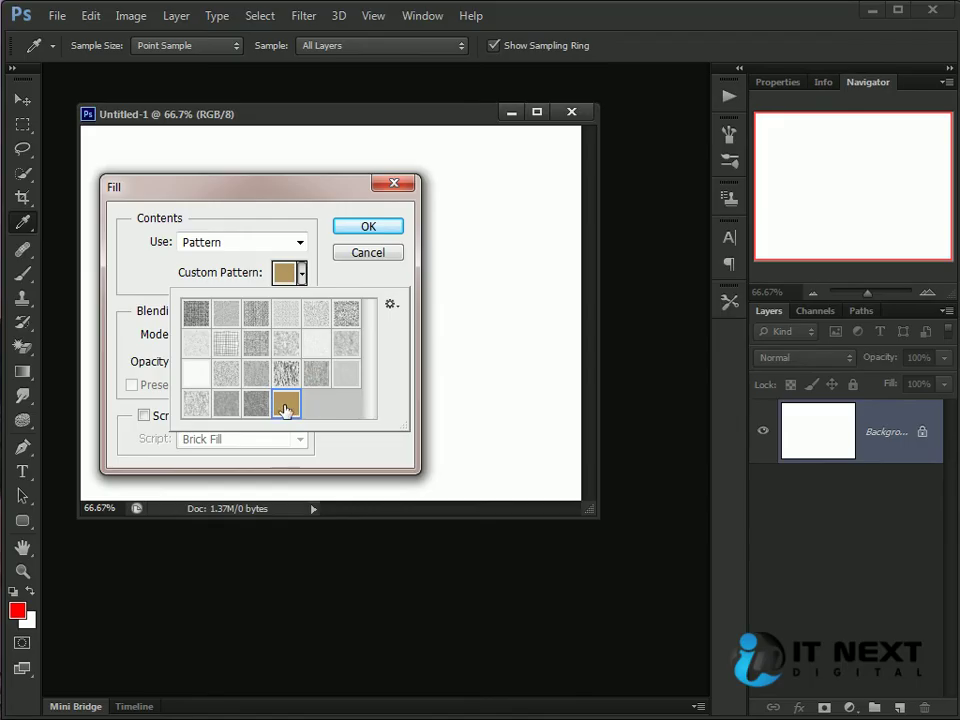
{"action": "left_click", "coordinate": [373, 230]}
{"action": "key", "text": "m"}
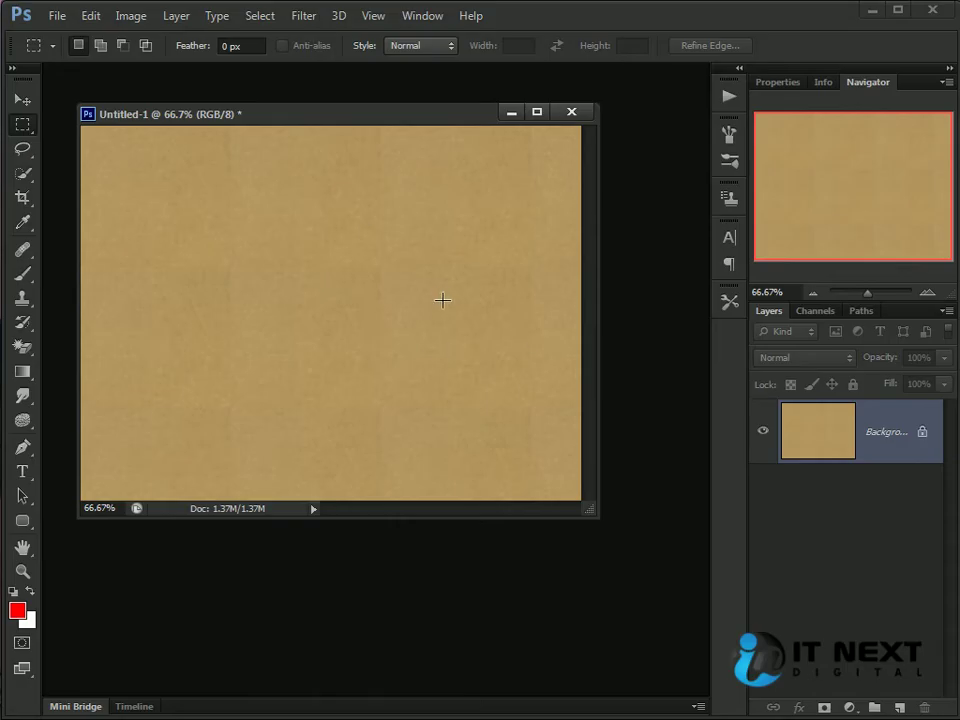
- Enlarge the document window and choose the custom 362 px asterisk brush as the brush tip
{"action": "left_click_drag", "start_coordinate": [594, 517], "coordinate": [661, 626]}
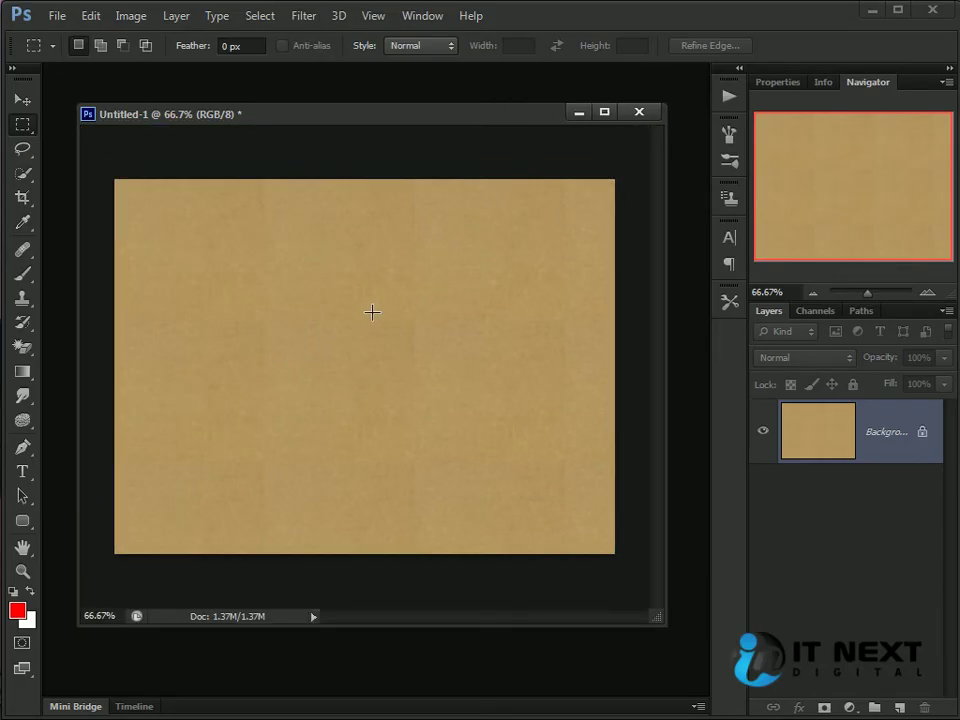
{"action": "key", "text": "b"}
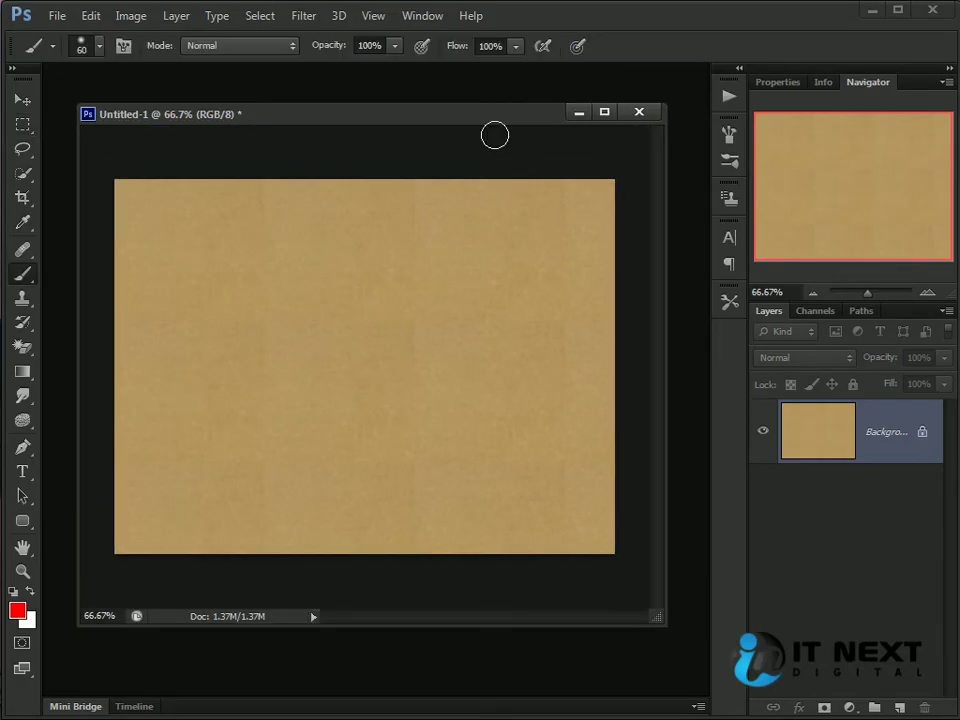
{"action": "left_click", "coordinate": [729, 158]}
{"action": "left_click", "coordinate": [729, 133]}
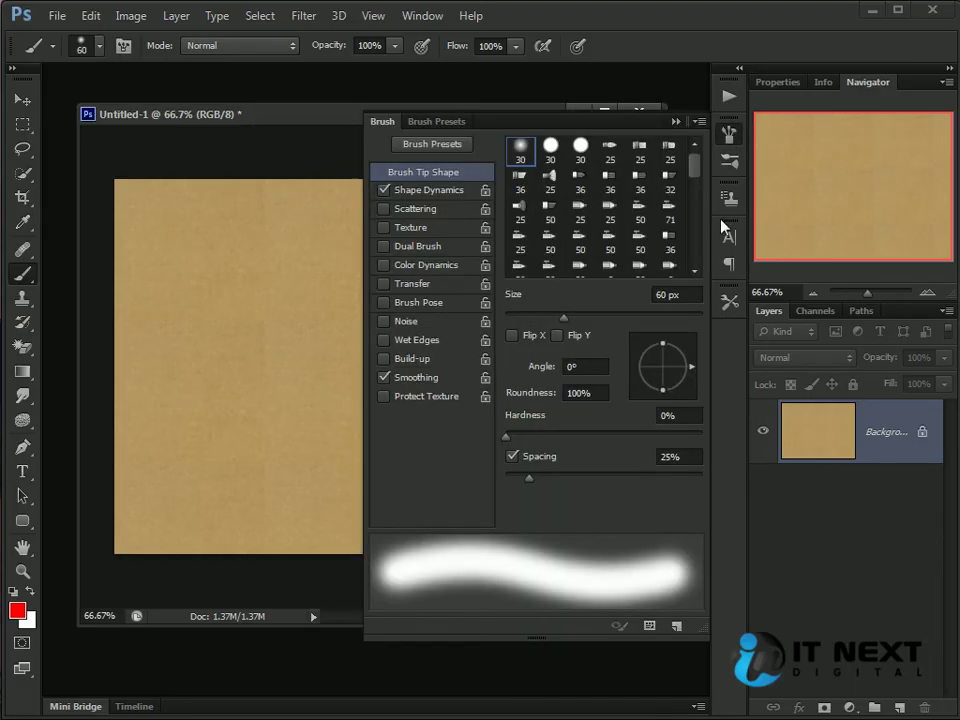
{"action": "scroll", "coordinate": [685, 216], "scroll_direction": "down", "scroll_amount": 5}
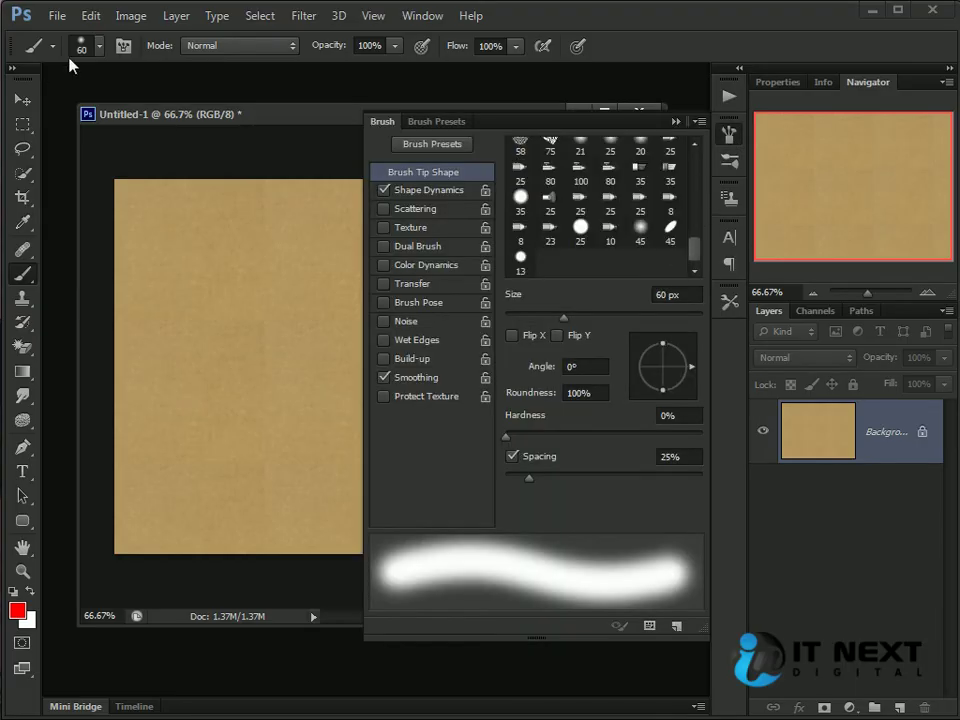
{"action": "left_click", "coordinate": [101, 47]}
{"action": "left_click_drag", "start_coordinate": [214, 184], "coordinate": [220, 270]}
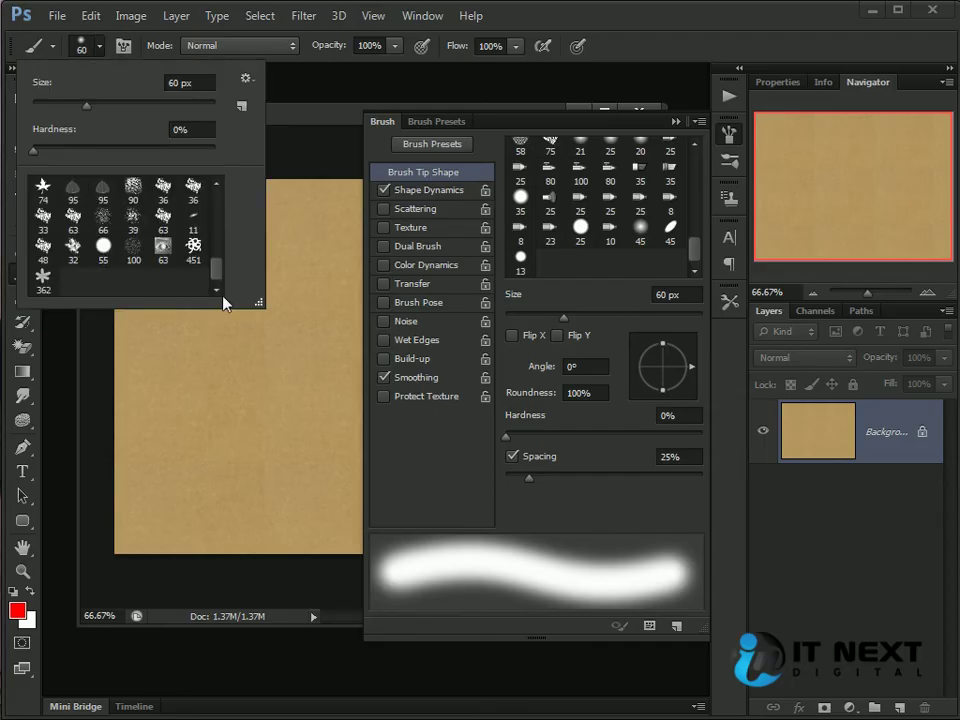
{"action": "left_click", "coordinate": [43, 275]}
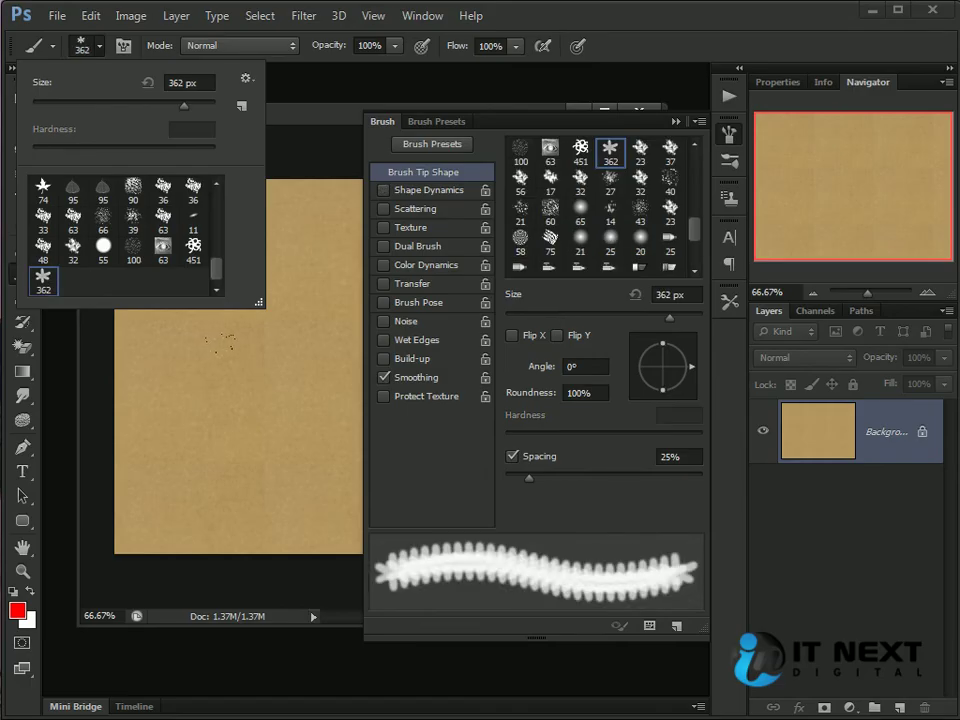
- Stamp overlapping red asterisks on the left half of the cardboard-filled canvas and collapse the brush settings
{"action": "left_click", "coordinate": [230, 400]}
{"action": "left_click", "coordinate": [255, 280]}
{"action": "left_click", "coordinate": [225, 345]}
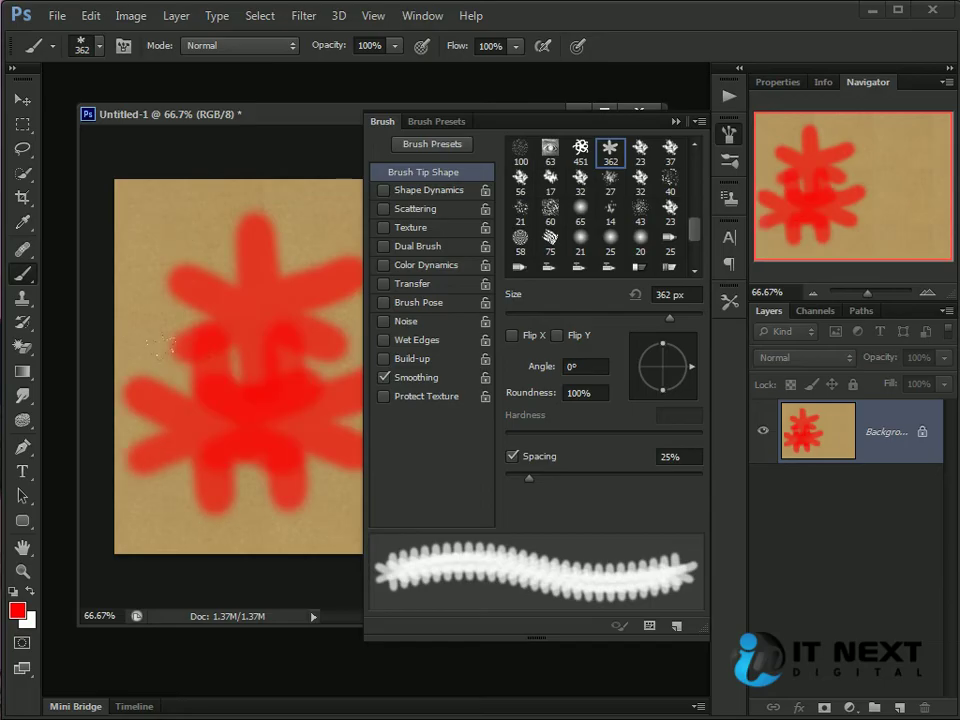
{"action": "left_click", "coordinate": [675, 122]}
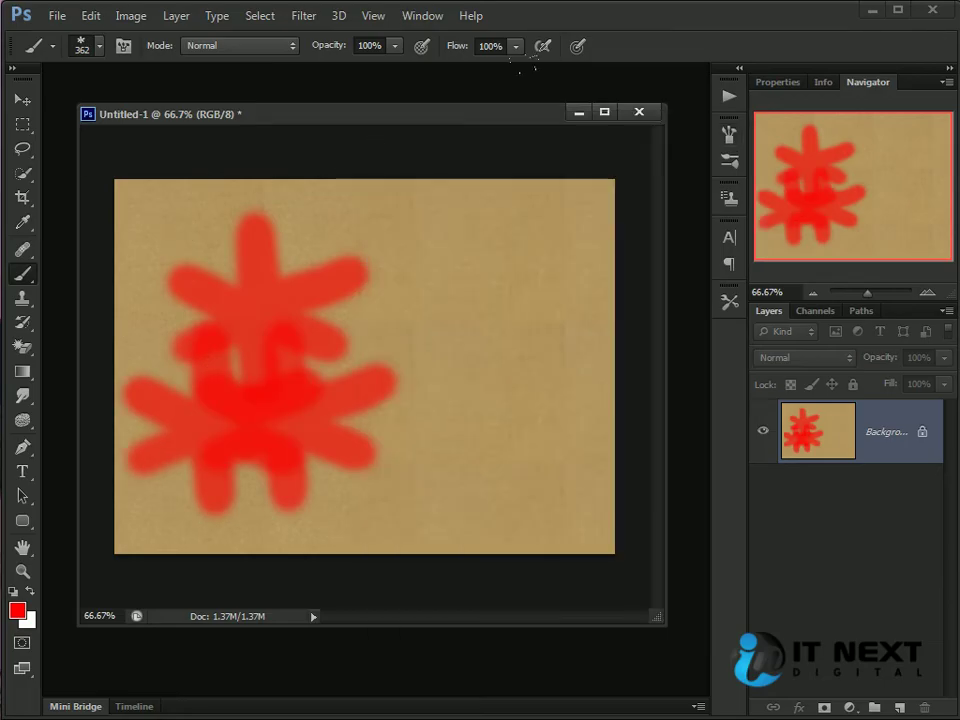
- Close the stamped cardboard document without saving and create a new blank document with the default settings
{"action": "left_click", "coordinate": [641, 114]}
{"action": "left_click", "coordinate": [474, 310]}
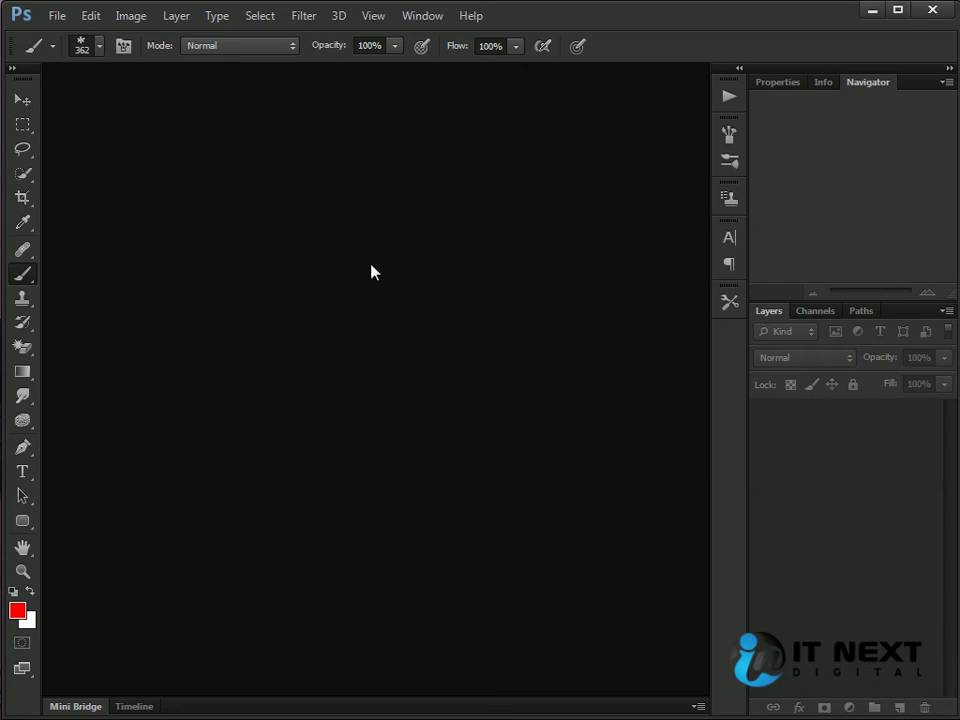
{"action": "key", "text": "ctrl+n"}
{"action": "left_click", "coordinate": [585, 188]}
- Create a new blank document and set the foreground colour to black (RGB 0, 0, 0)
{"action": "left_click", "coordinate": [57, 16]}
{"action": "mouse_move", "coordinate": [90, 28]}
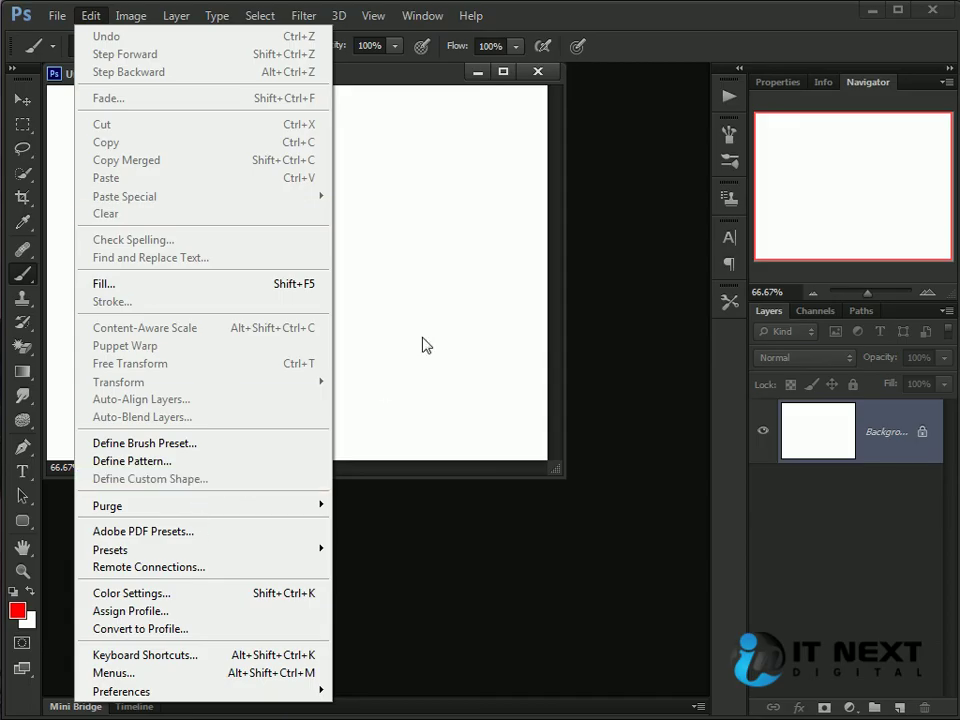
{"action": "left_click", "coordinate": [422, 345]}
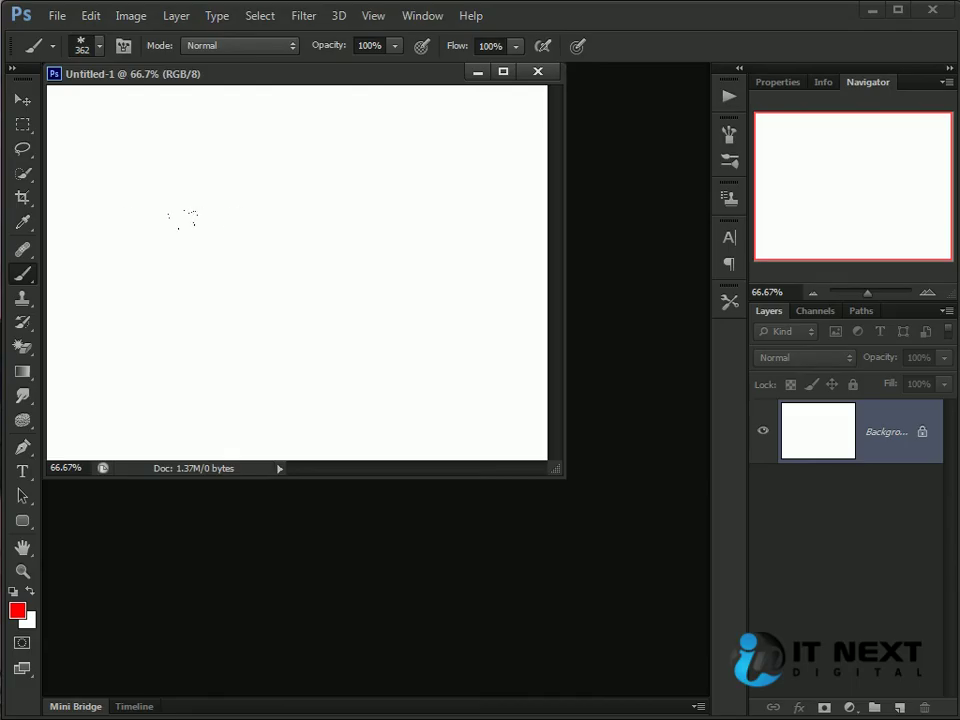
{"action": "left_click", "coordinate": [22, 610]}
{"action": "type", "text": "0"}
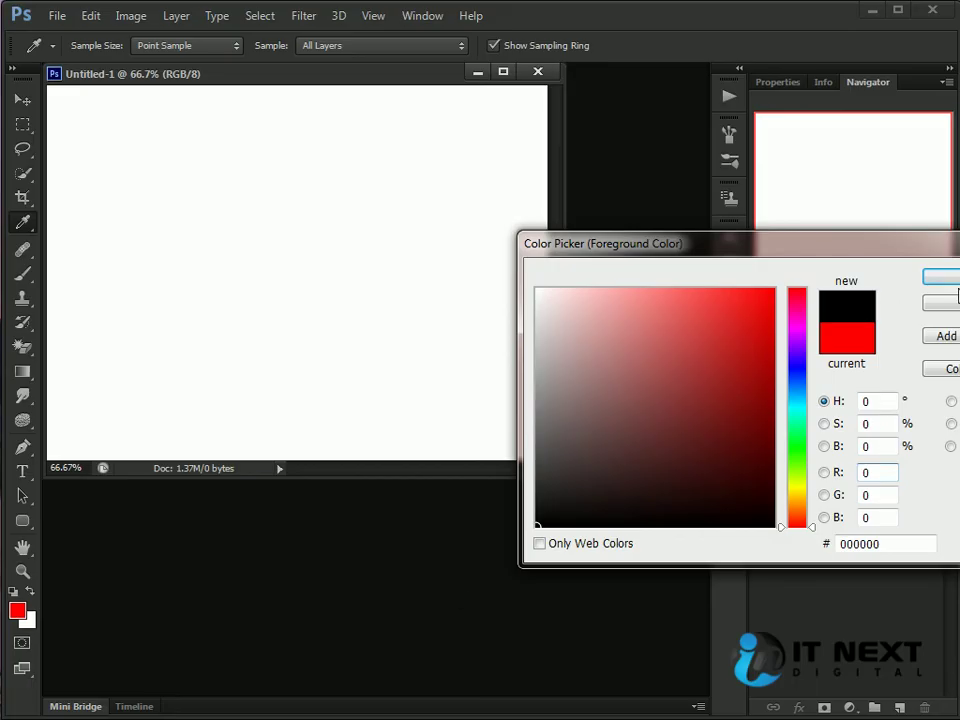
{"action": "key", "text": "Return"}
- Stamp a black asterisk on the canvas with the custom brush, enclose it in a rectangular selection, and undo both
{"action": "left_click", "coordinate": [311, 238]}
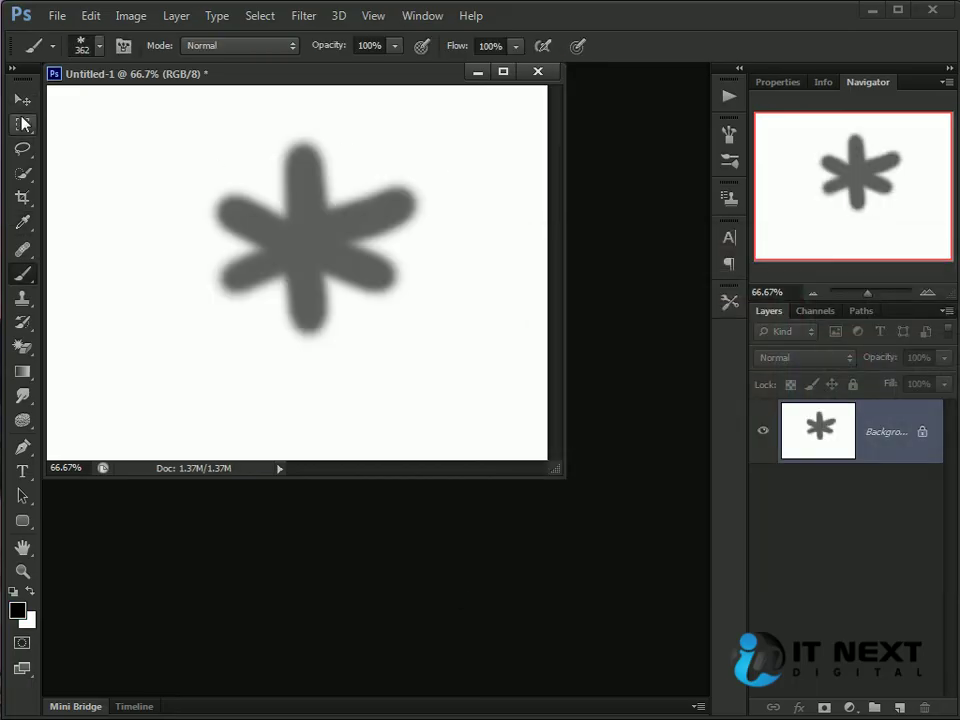
{"action": "left_click", "coordinate": [22, 124]}
{"action": "left_click_drag", "start_coordinate": [183, 130], "coordinate": [458, 356]}
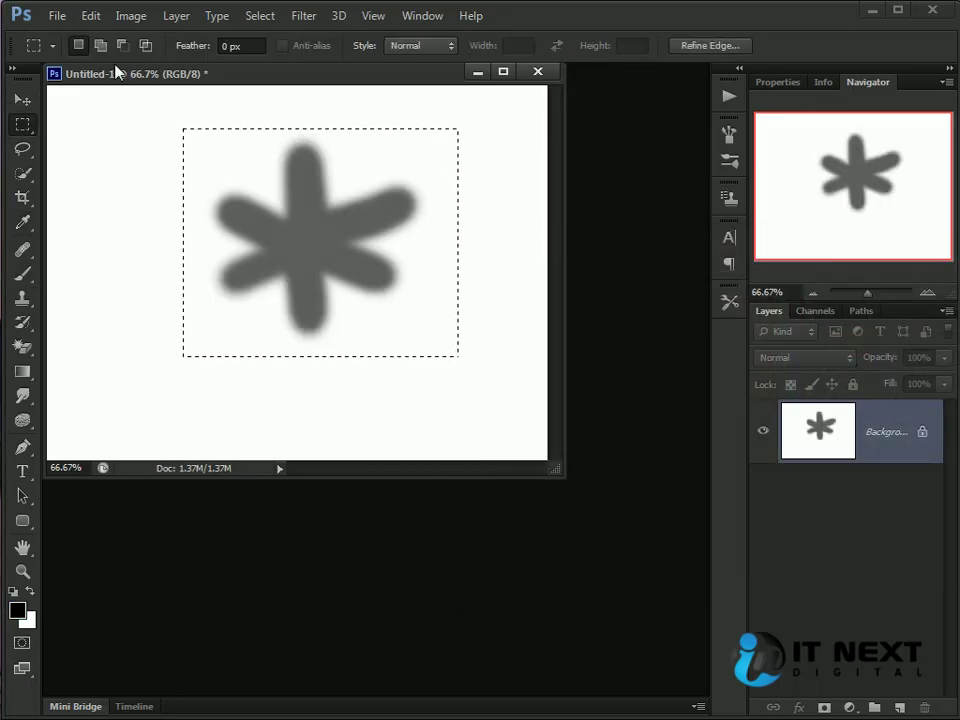
{"action": "left_click", "coordinate": [91, 18]}
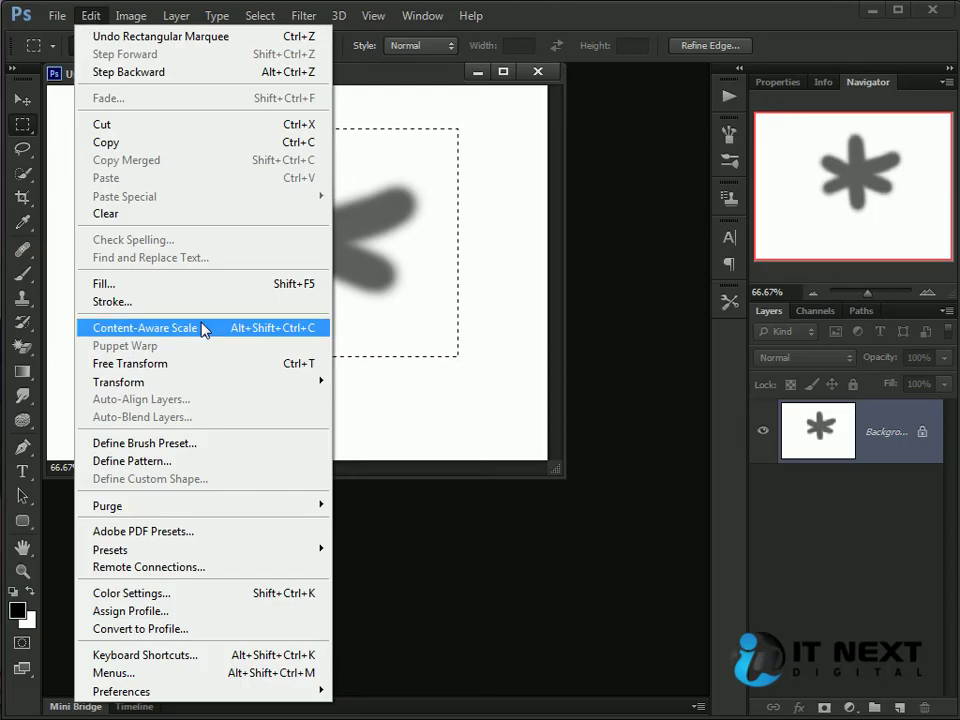
{"action": "left_click", "coordinate": [450, 336]}
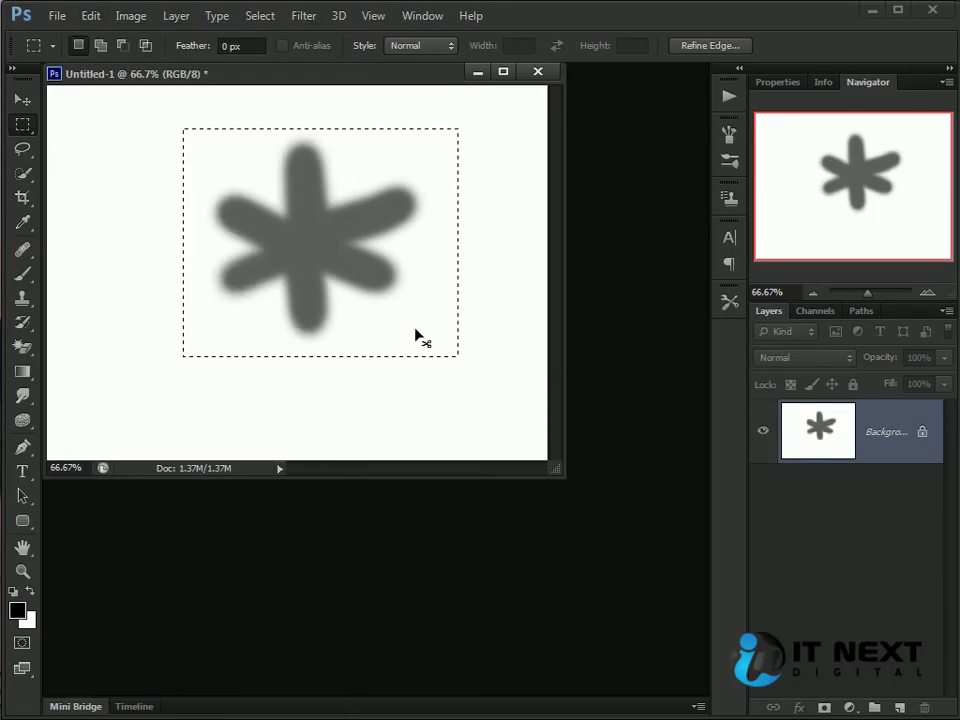
{"action": "key", "text": "ctrl+alt+z"}
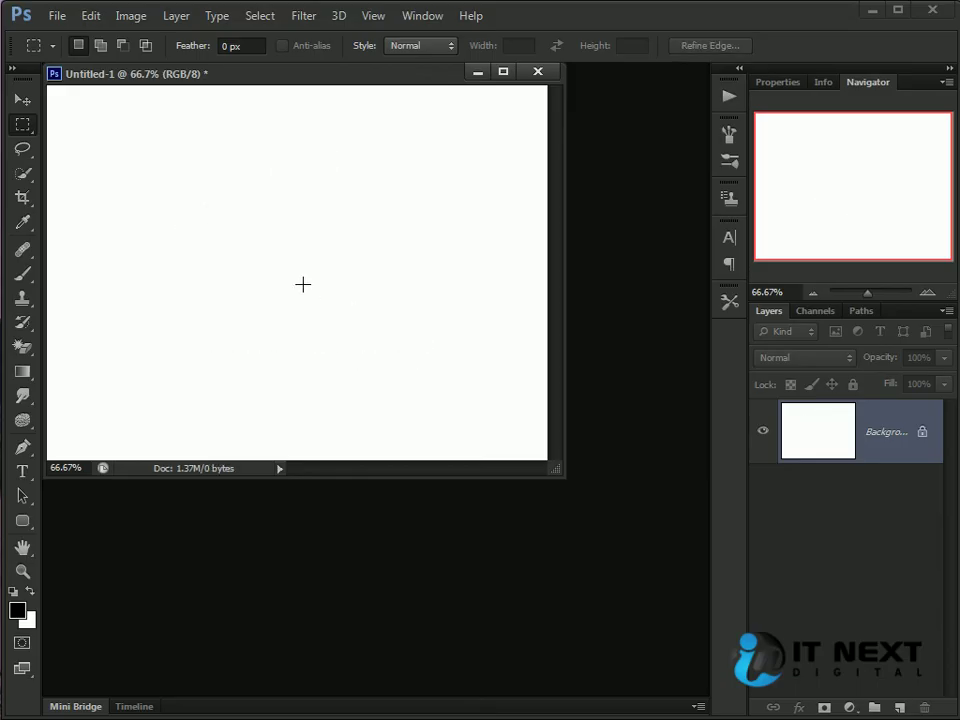
- Draw the curved lower edge of a fish-shaped path with the Pen tool, from the tail to a pointed nose
{"action": "key", "text": "p"}
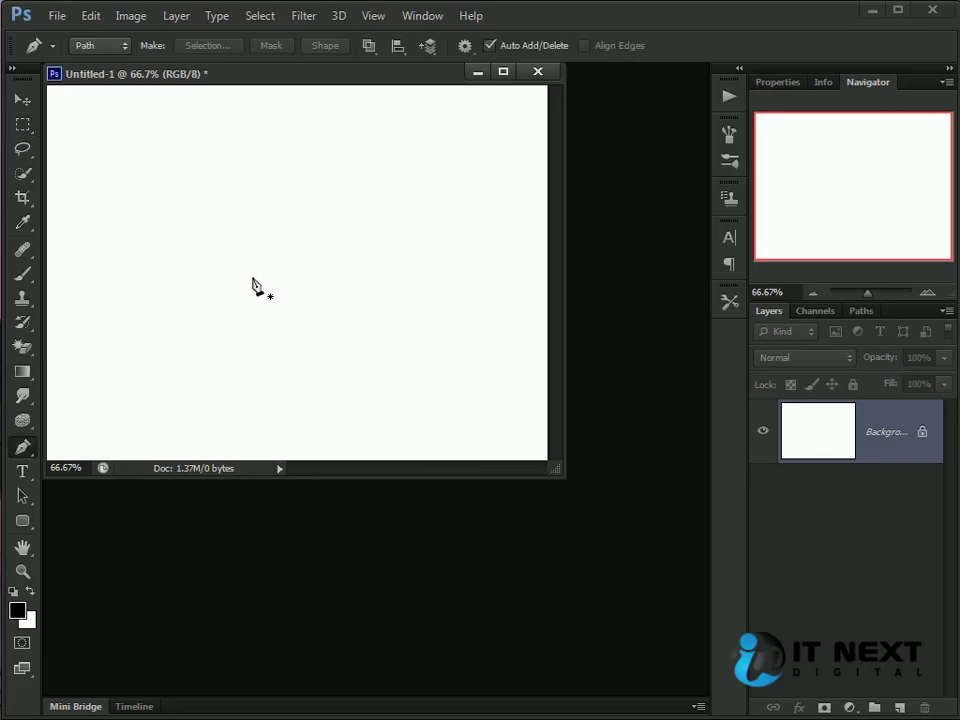
{"action": "left_click_drag", "start_coordinate": [474, 250], "coordinate": [454, 251]}
{"action": "left_click_drag", "start_coordinate": [390, 268], "coordinate": [338, 296]}
{"action": "left_click_drag", "start_coordinate": [257, 321], "coordinate": [171, 321]}
{"action": "left_click_drag", "start_coordinate": [111, 257], "coordinate": [89, 236]}
{"action": "left_click_drag", "start_coordinate": [154, 219], "coordinate": [229, 216]}
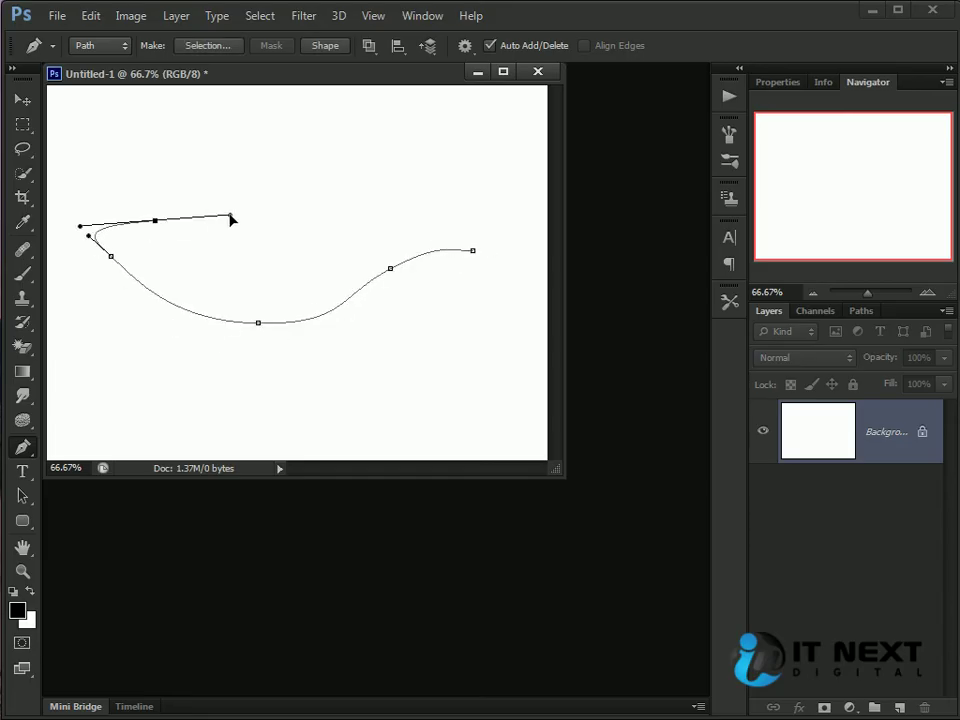
{"action": "key", "text": "ctrl+z"}
{"action": "left_click", "coordinate": [88, 236]}
- Draw the curved upper edge from the nose back to the tail and close the fish path with a notched tail fin
{"action": "left_click_drag", "start_coordinate": [232, 175], "coordinate": [486, 204]}
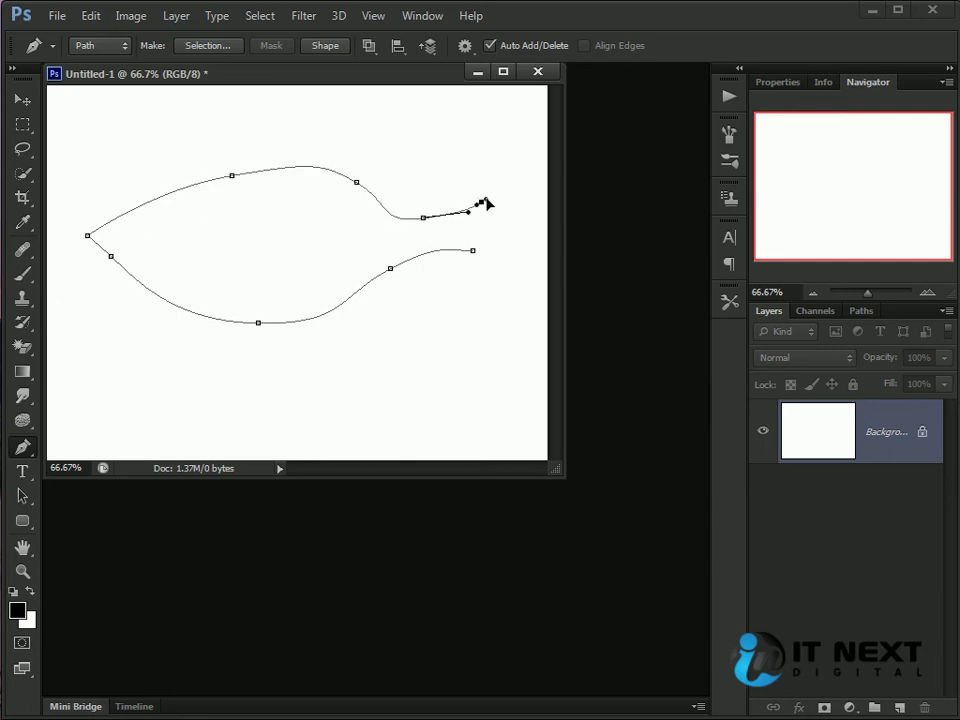
{"action": "left_click", "coordinate": [473, 228]}
{"action": "left_click", "coordinate": [473, 250]}
{"action": "key", "text": "Return"}
- Define the fish path as a custom shape named "custom shape 2012"
{"action": "left_click", "coordinate": [22, 100]}
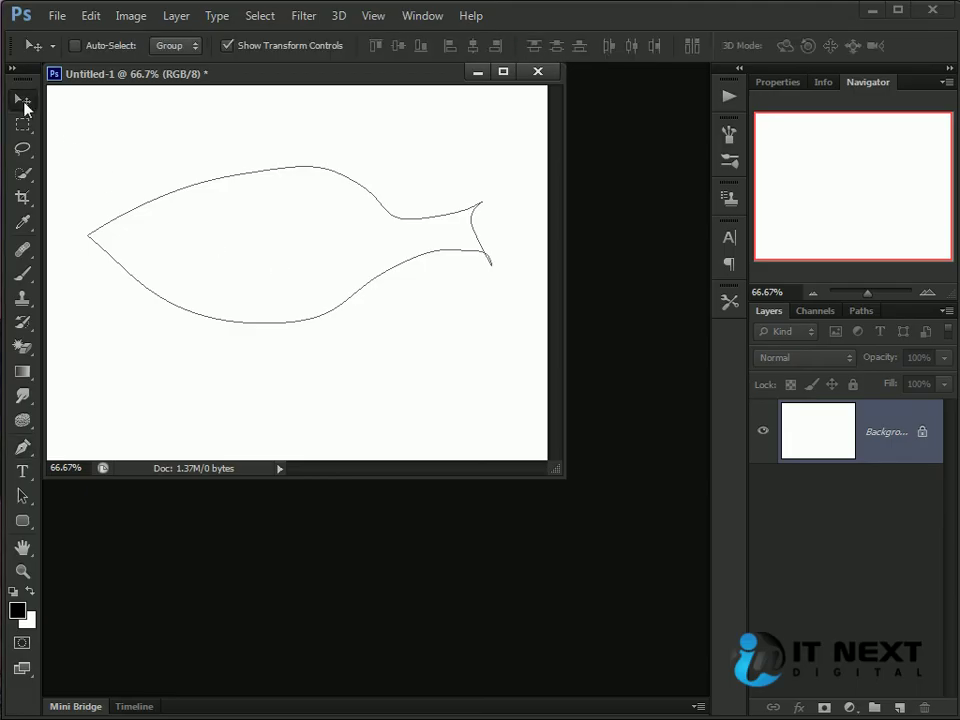
{"action": "left_click", "coordinate": [91, 16]}
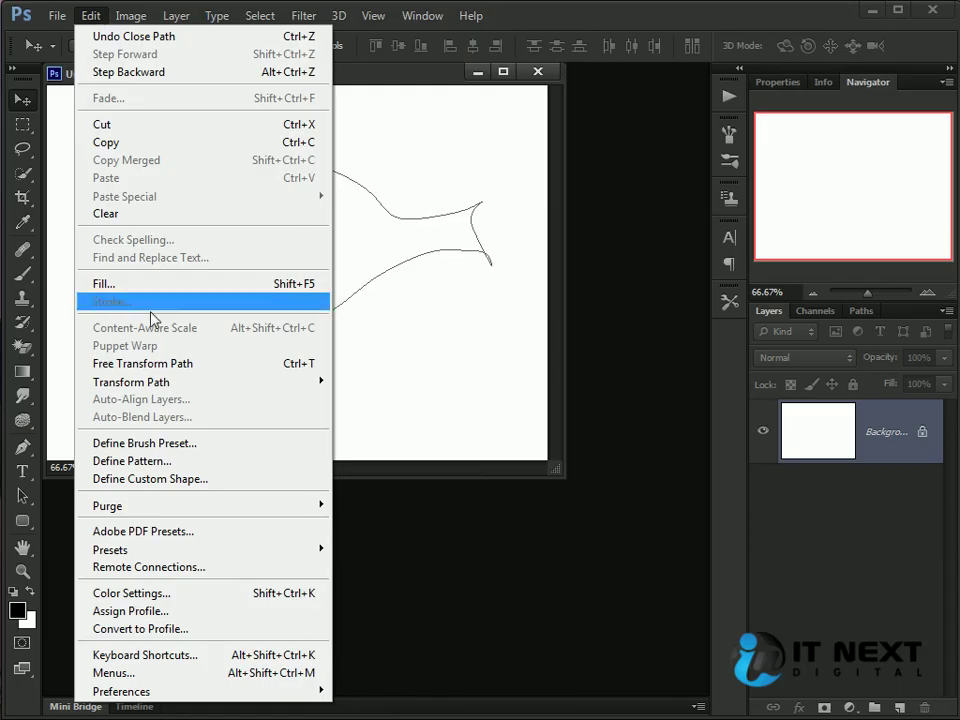
{"action": "left_click", "coordinate": [173, 479]}
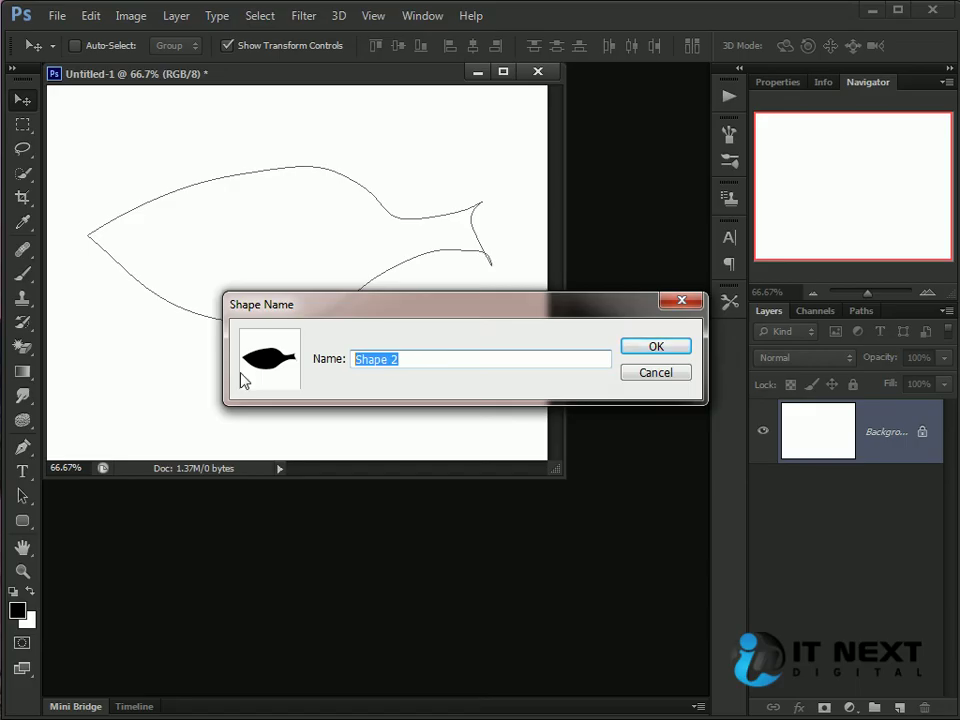
{"action": "type", "text": "custom sh"}
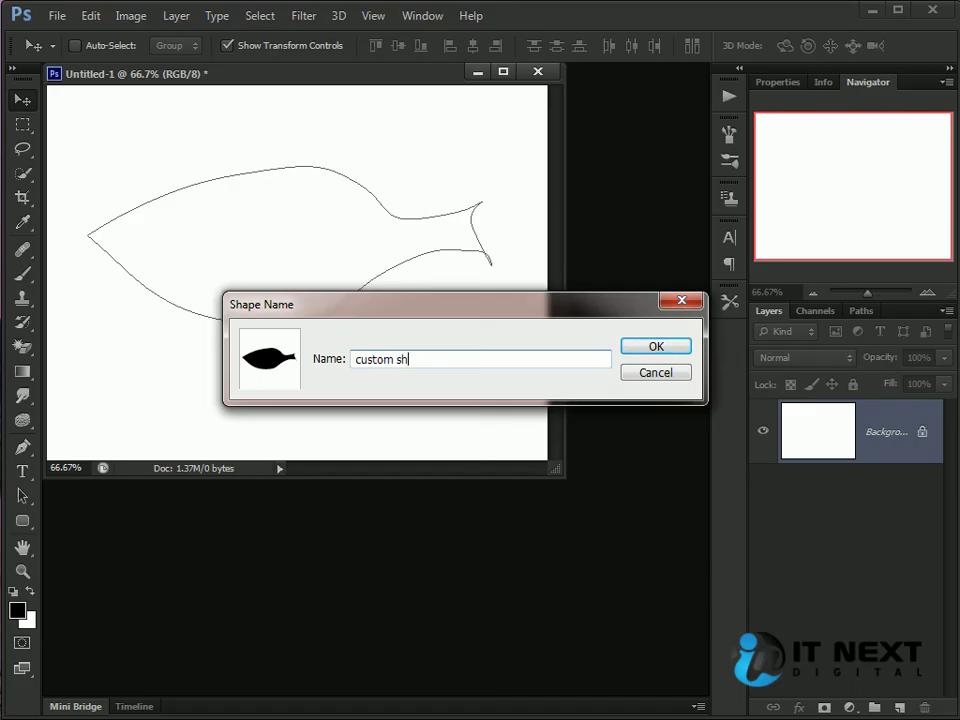
{"action": "type", "text": "ape 2012"}
{"action": "key", "text": "Return"}
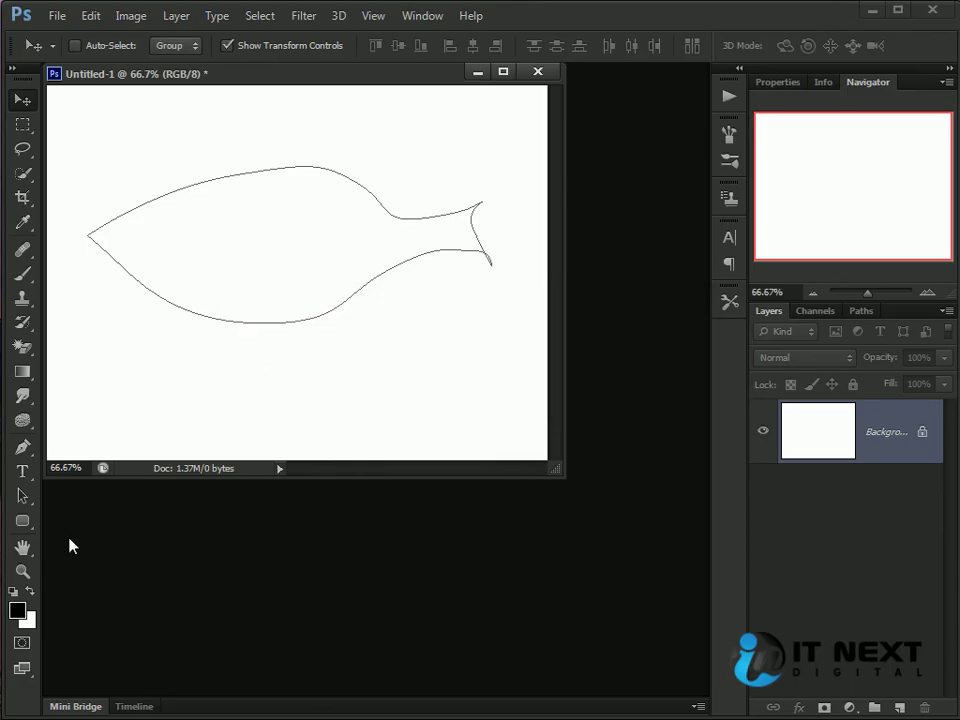
- Activate the Custom Shape tool and choose the newly defined fish shape
{"action": "left_click_drag", "start_coordinate": [22, 520], "coordinate": [110, 615]}
{"action": "left_click", "coordinate": [110, 610]}
{"action": "left_click", "coordinate": [546, 47]}
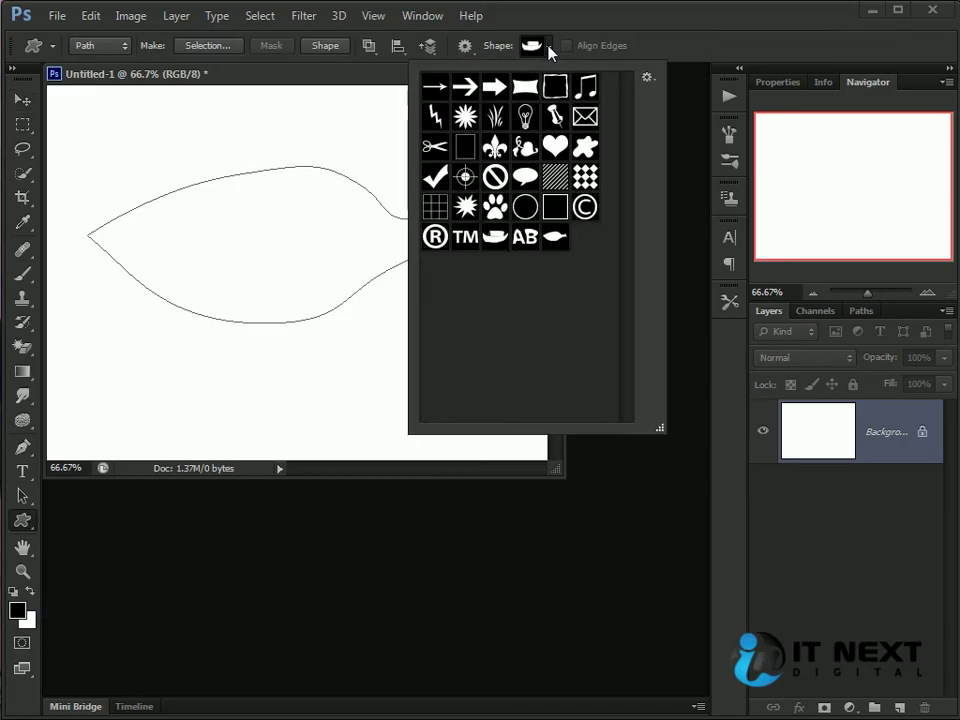
{"action": "left_click", "coordinate": [527, 236]}
{"action": "left_click", "coordinate": [555, 238]}
- Place a 100 px wide fish path below the original outline and draw several larger overlapping copies across it
{"action": "left_click", "coordinate": [246, 354]}
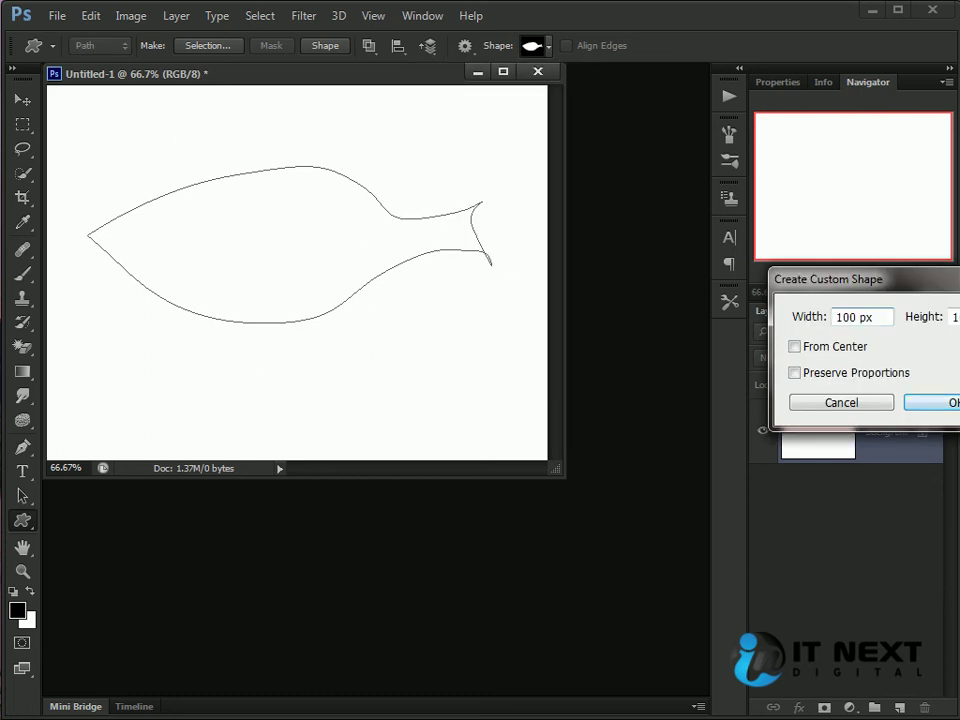
{"action": "key", "text": "Return"}
{"action": "left_click_drag", "start_coordinate": [165, 141], "coordinate": [403, 350]}
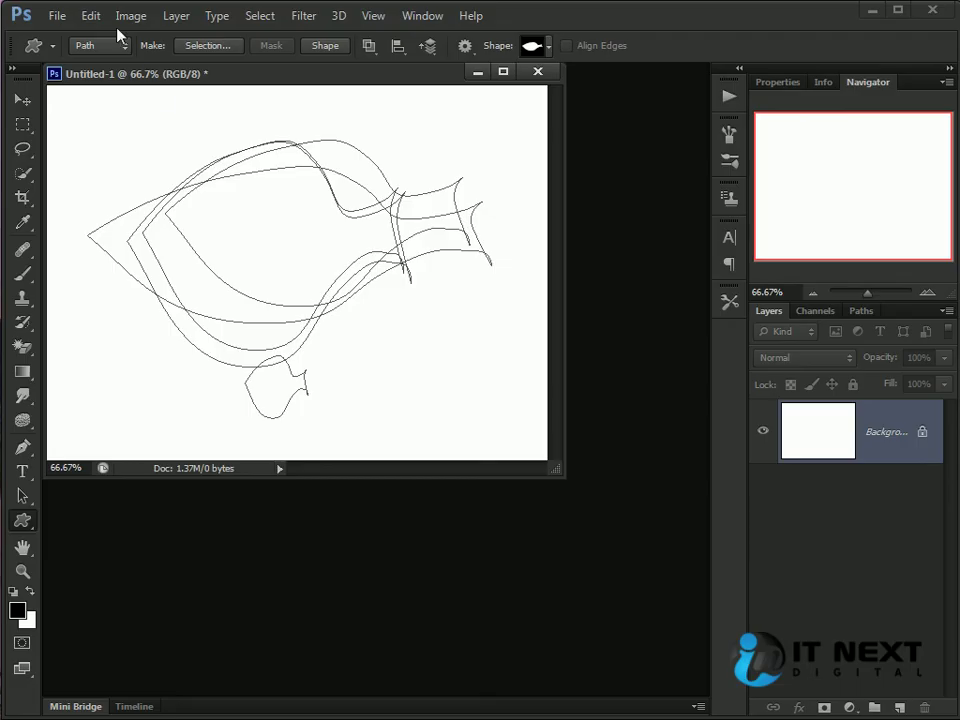
- Examine the Edit commands for managing, migrating and exporting or importing presets
{"action": "left_click", "coordinate": [91, 15]}
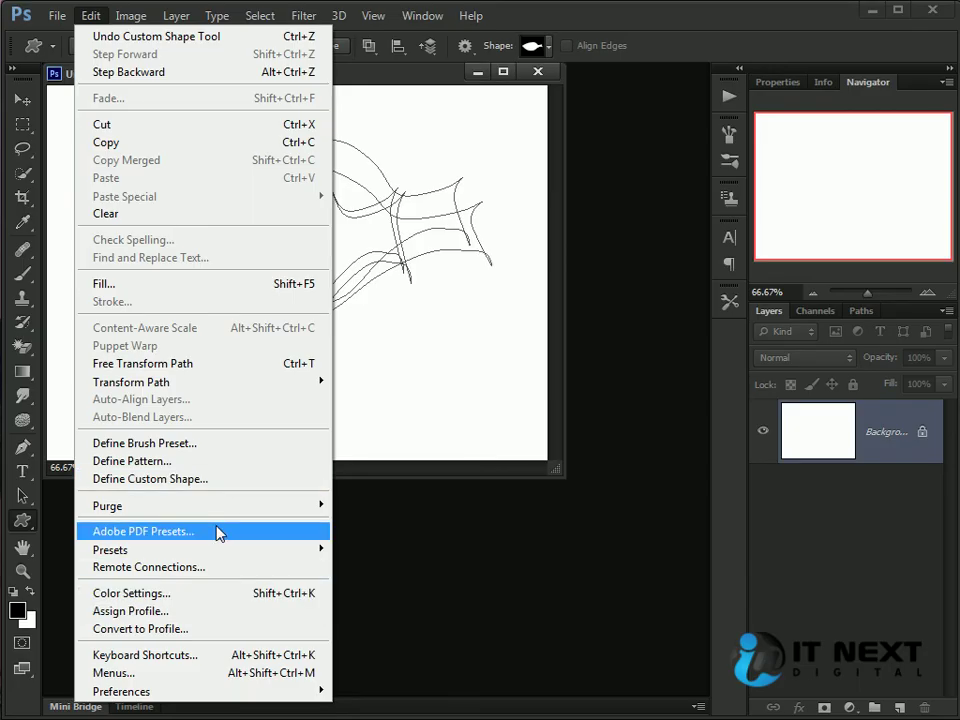
{"action": "mouse_move", "coordinate": [189, 556]}
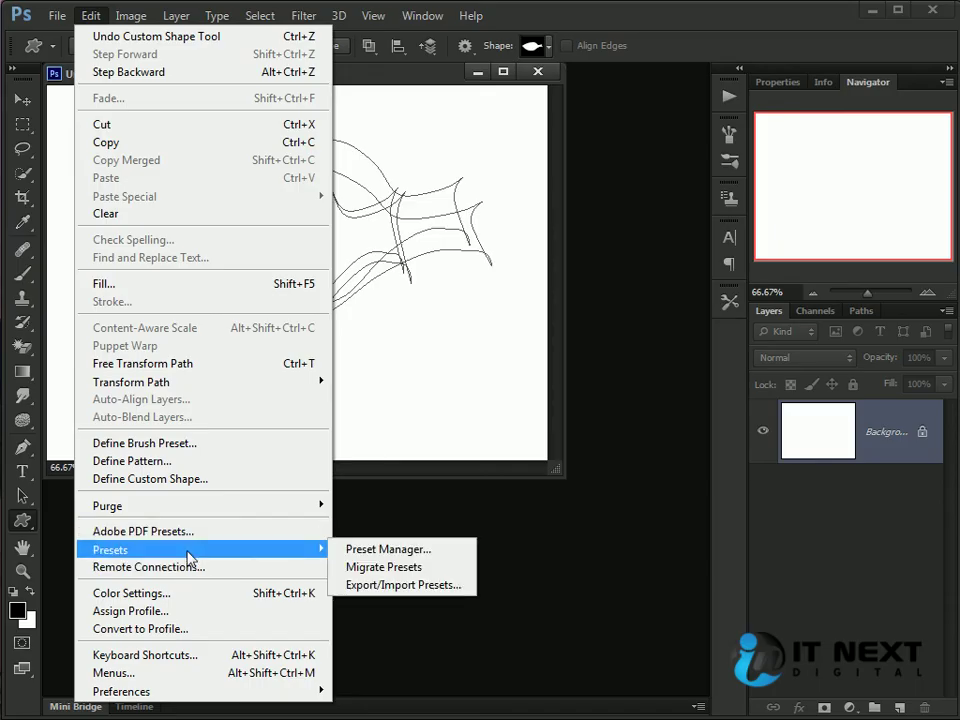